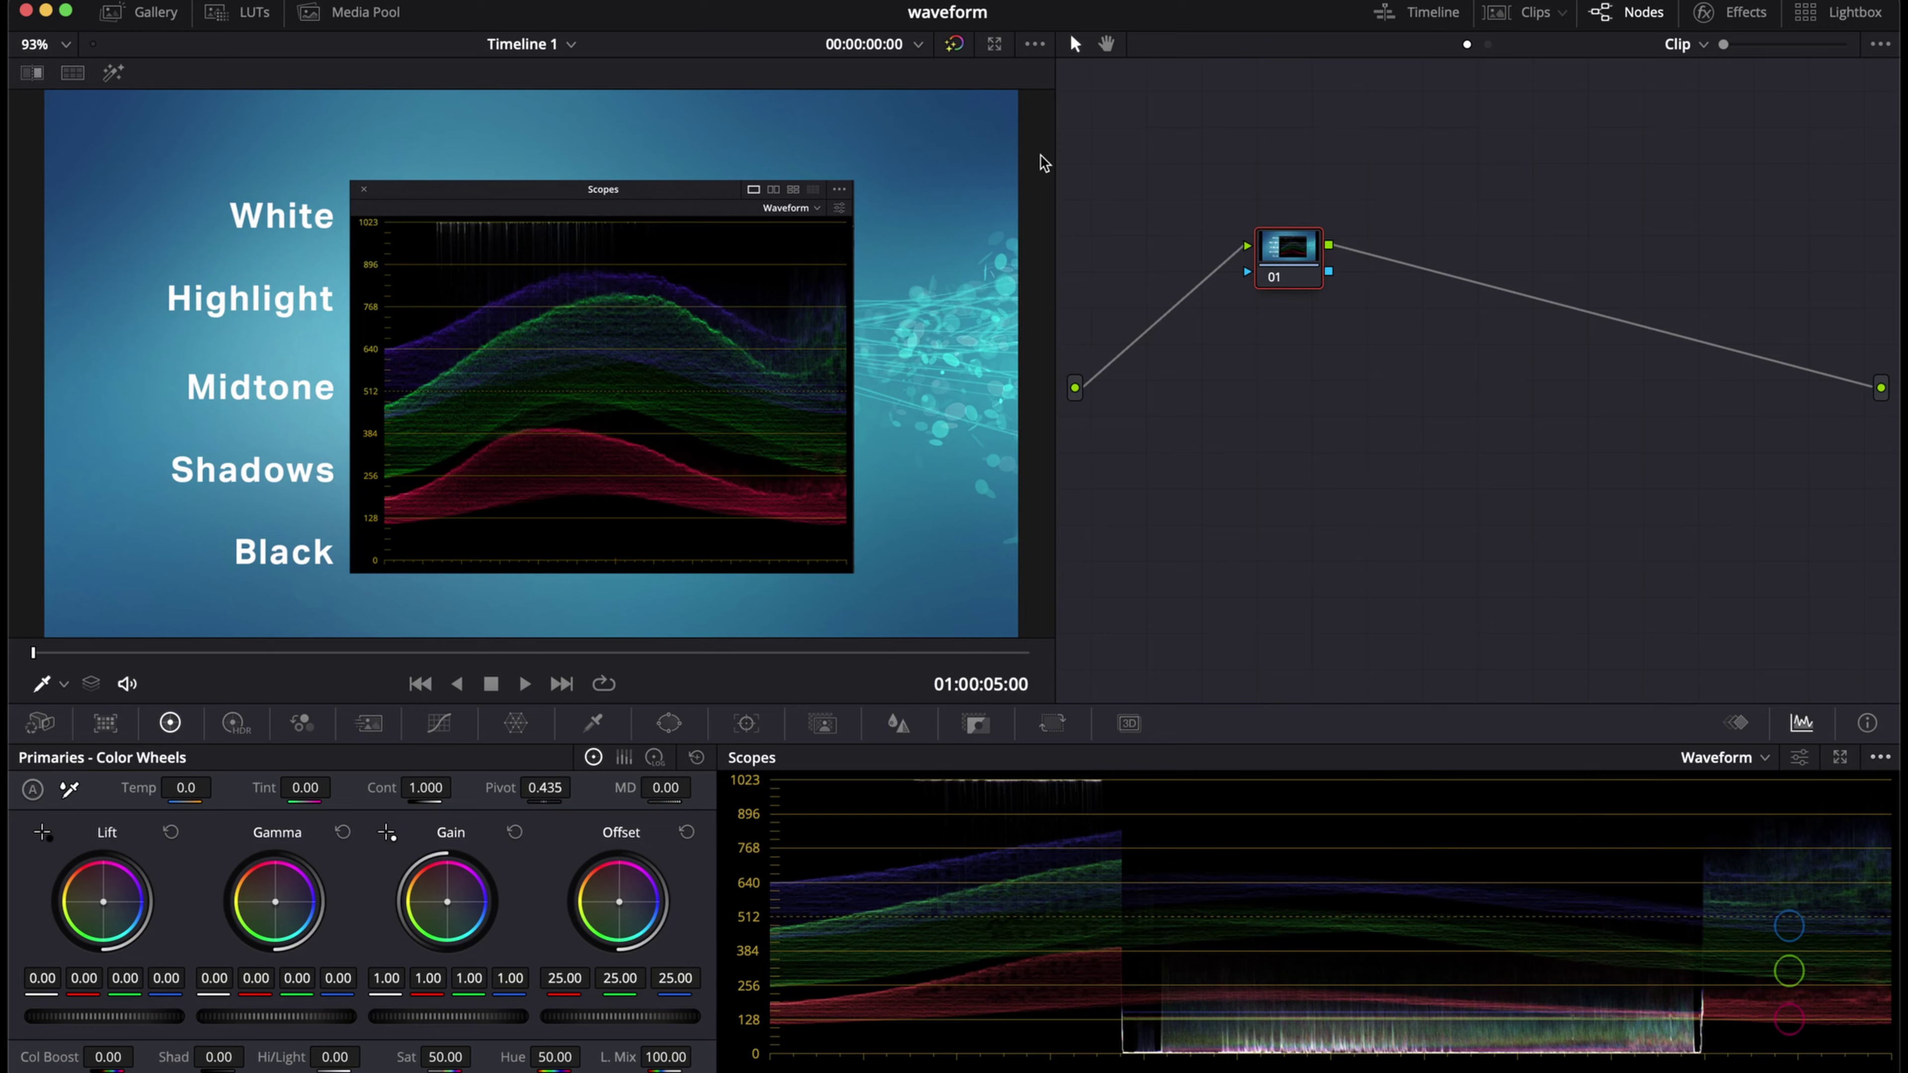
# - Switch to clip 10, the man beside the sail, and play part of it against the waveform
pyautogui.click(1533, 12)
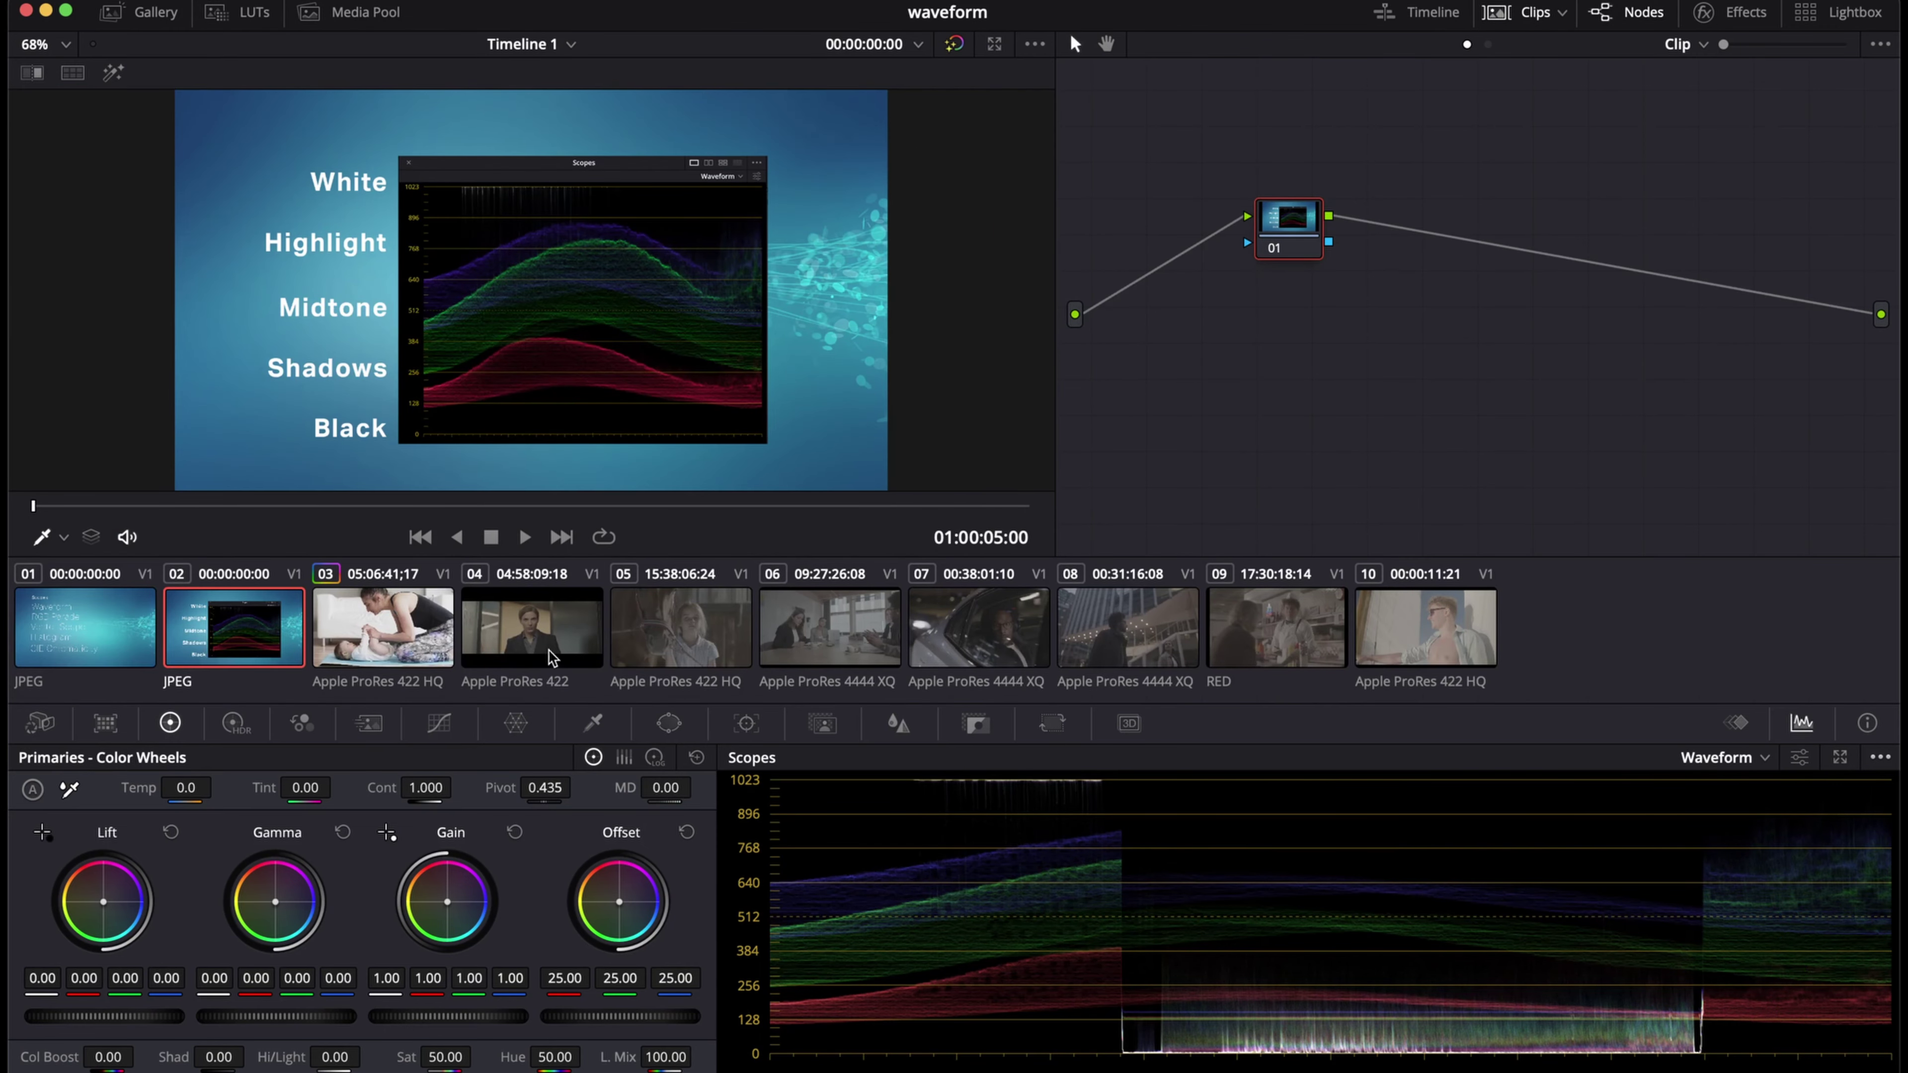
pyautogui.click(1425, 647)
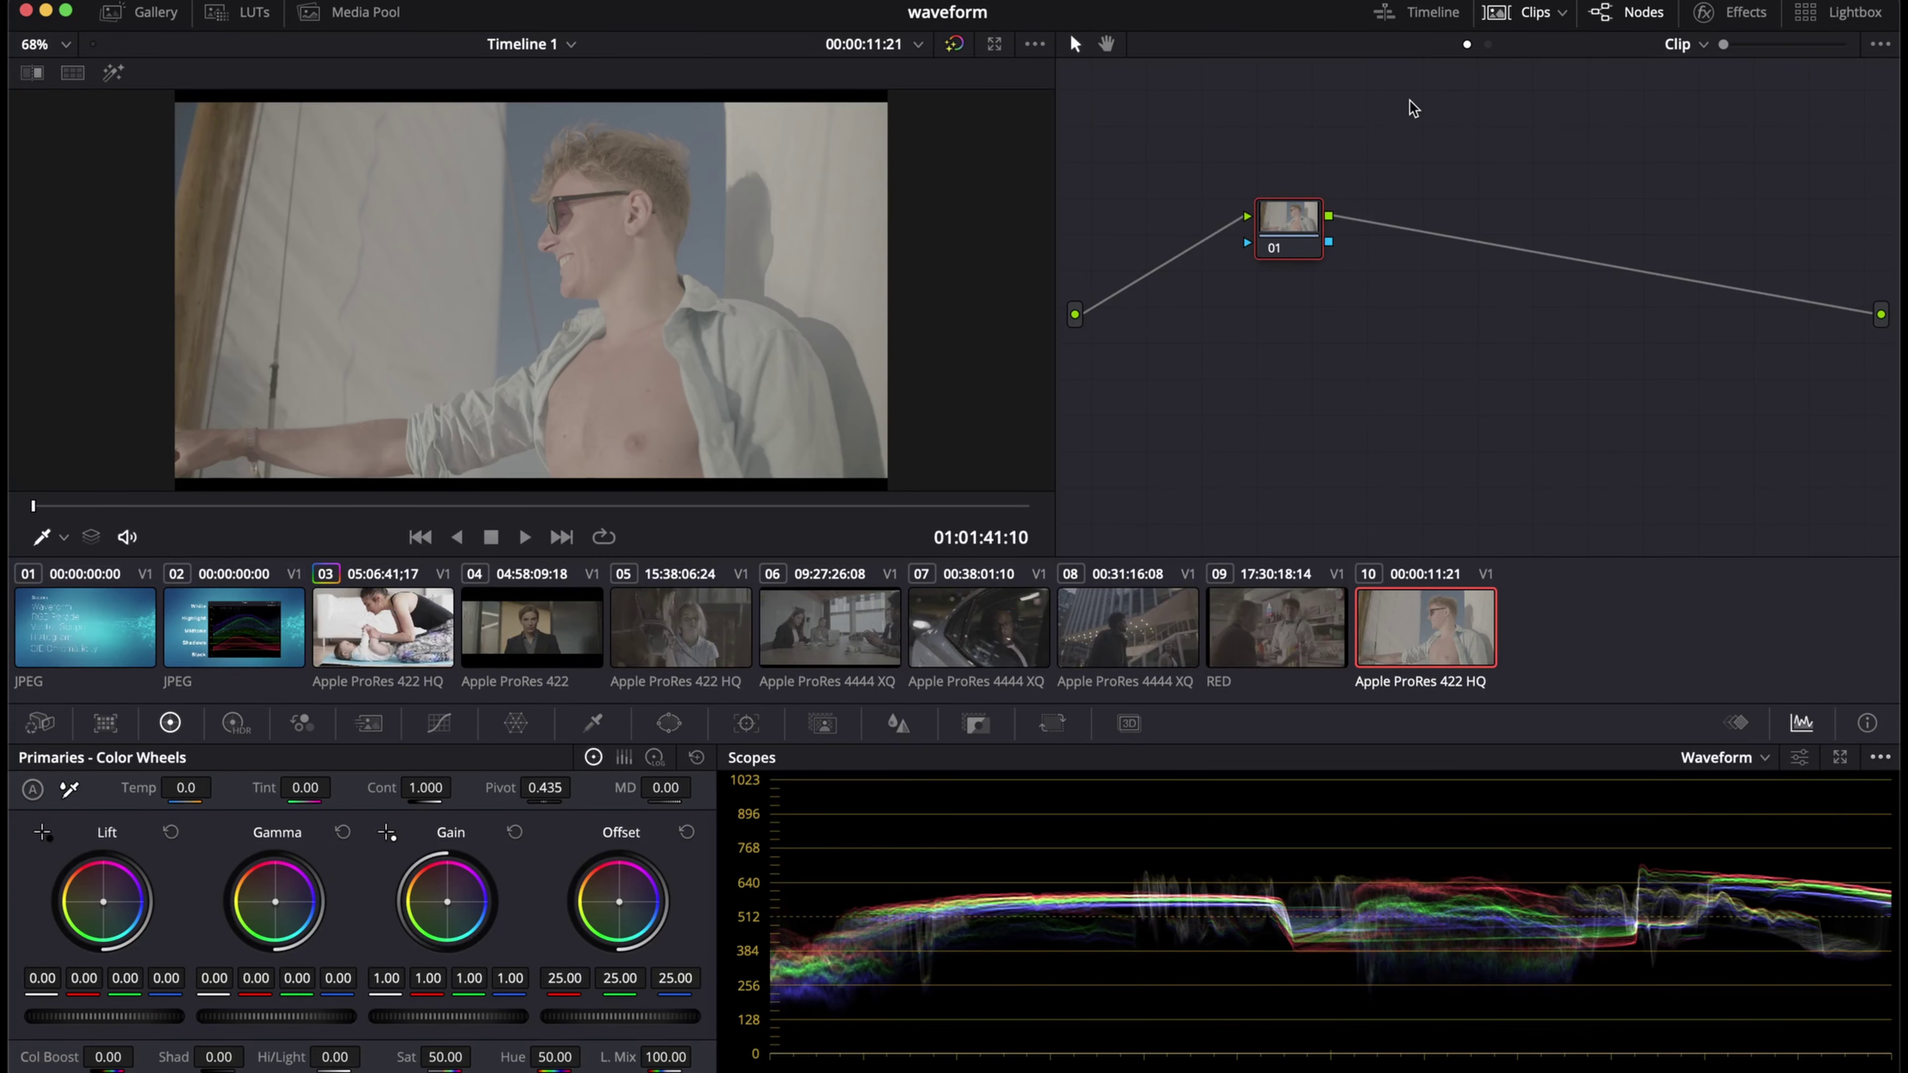
pyautogui.click(1518, 19)
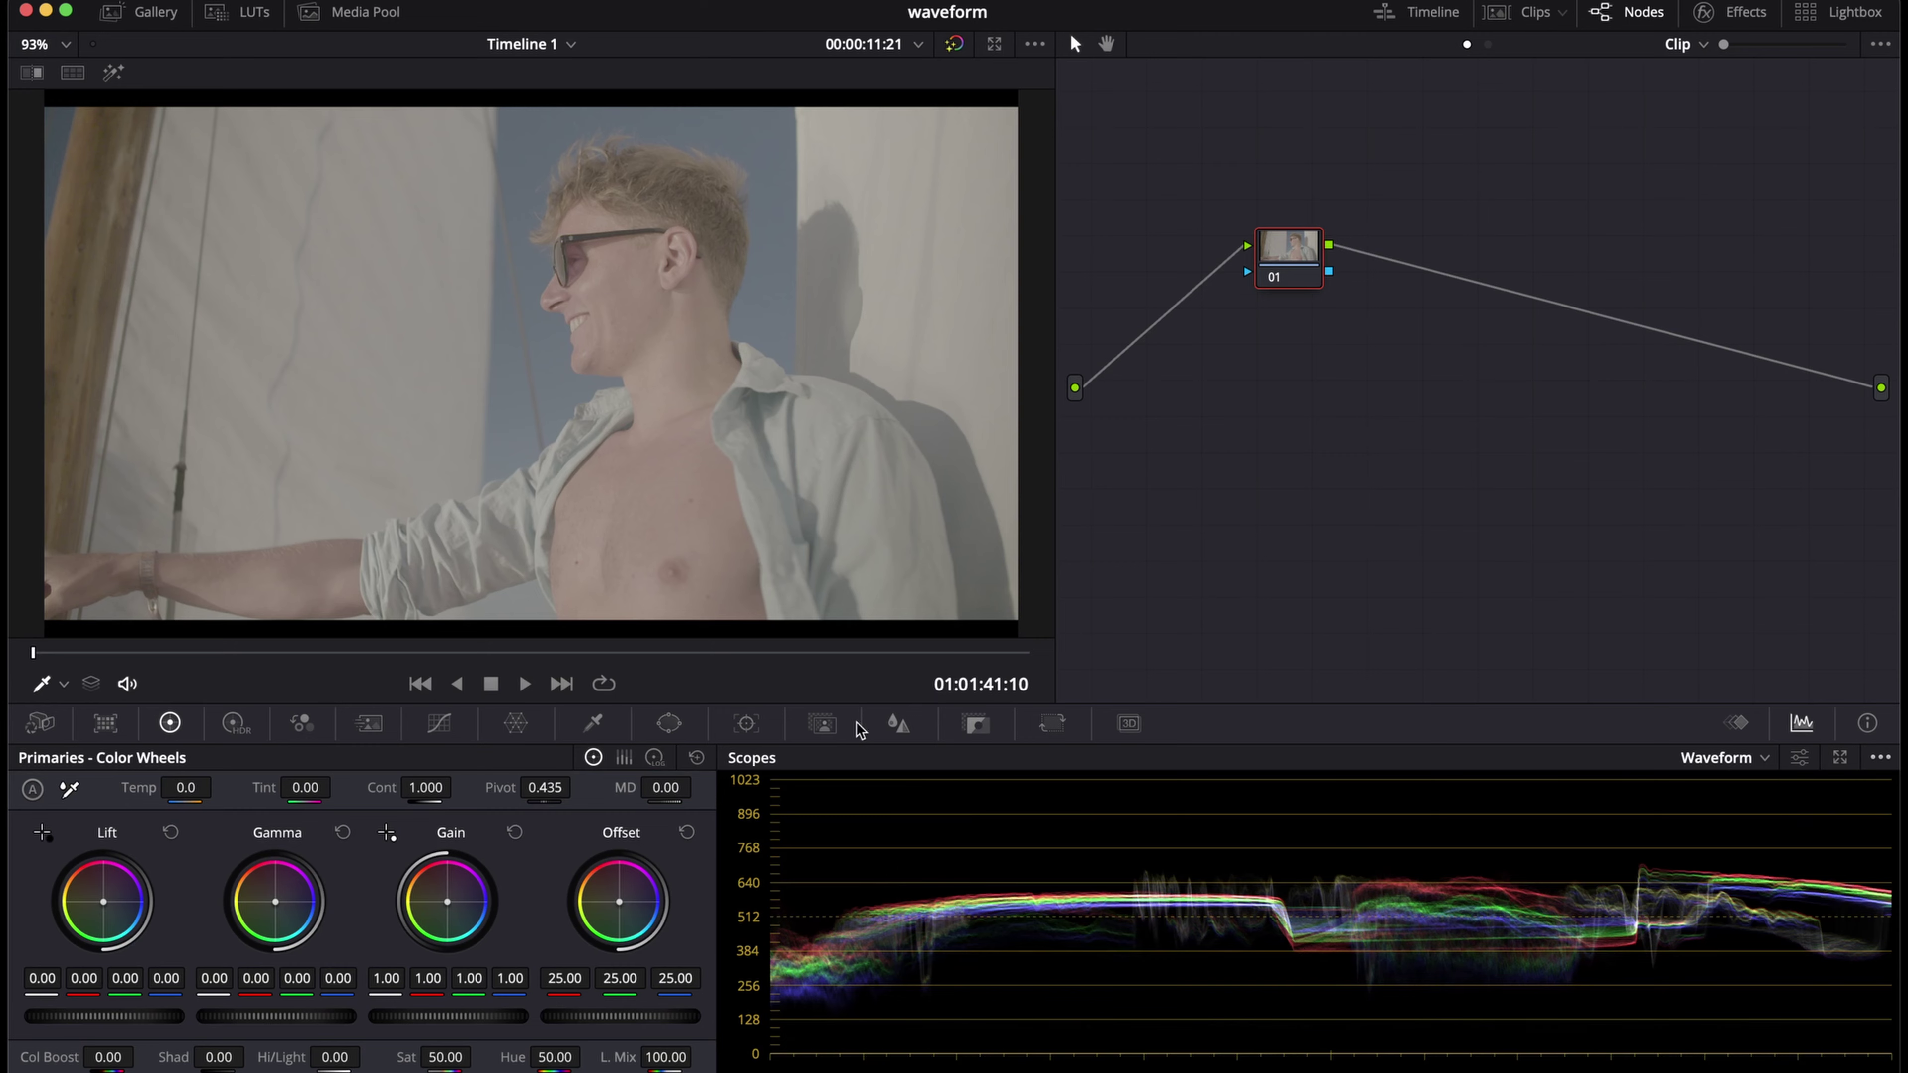
pyautogui.press('space')
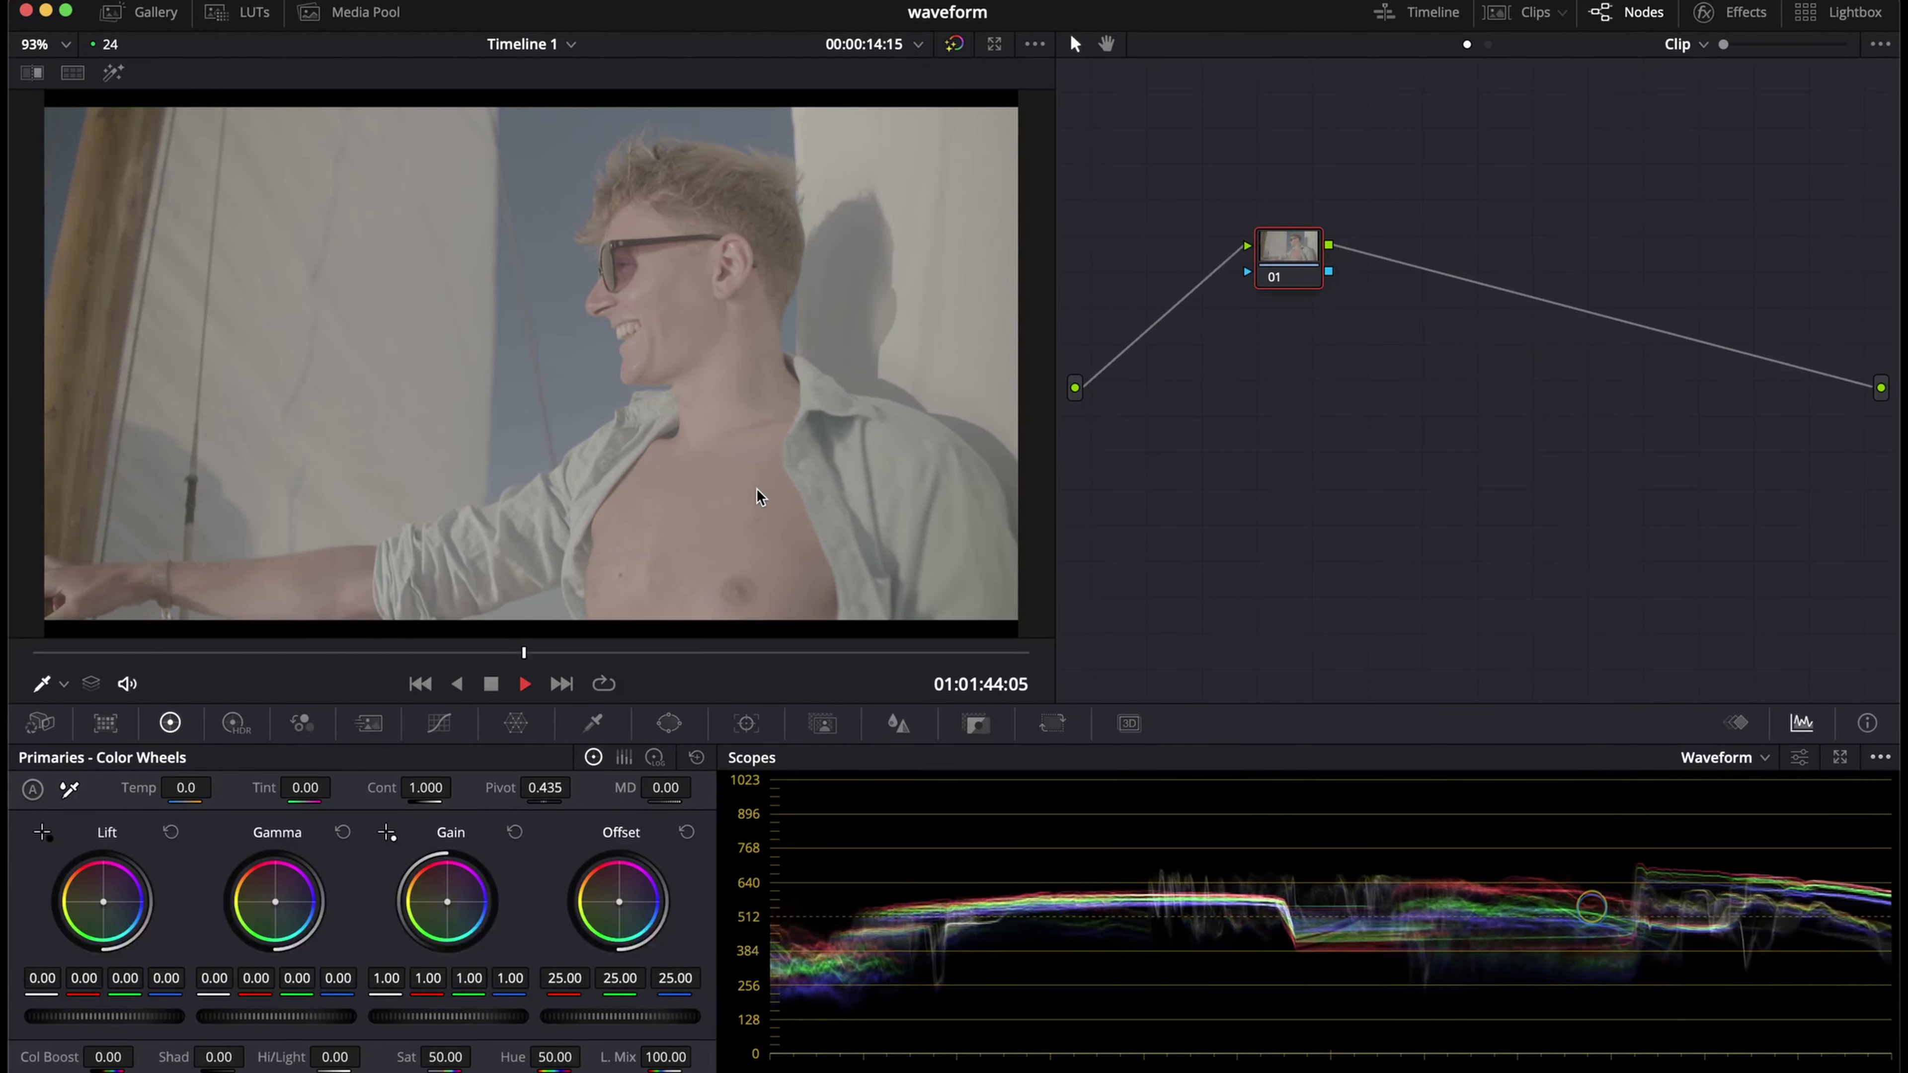
pyautogui.press('space')
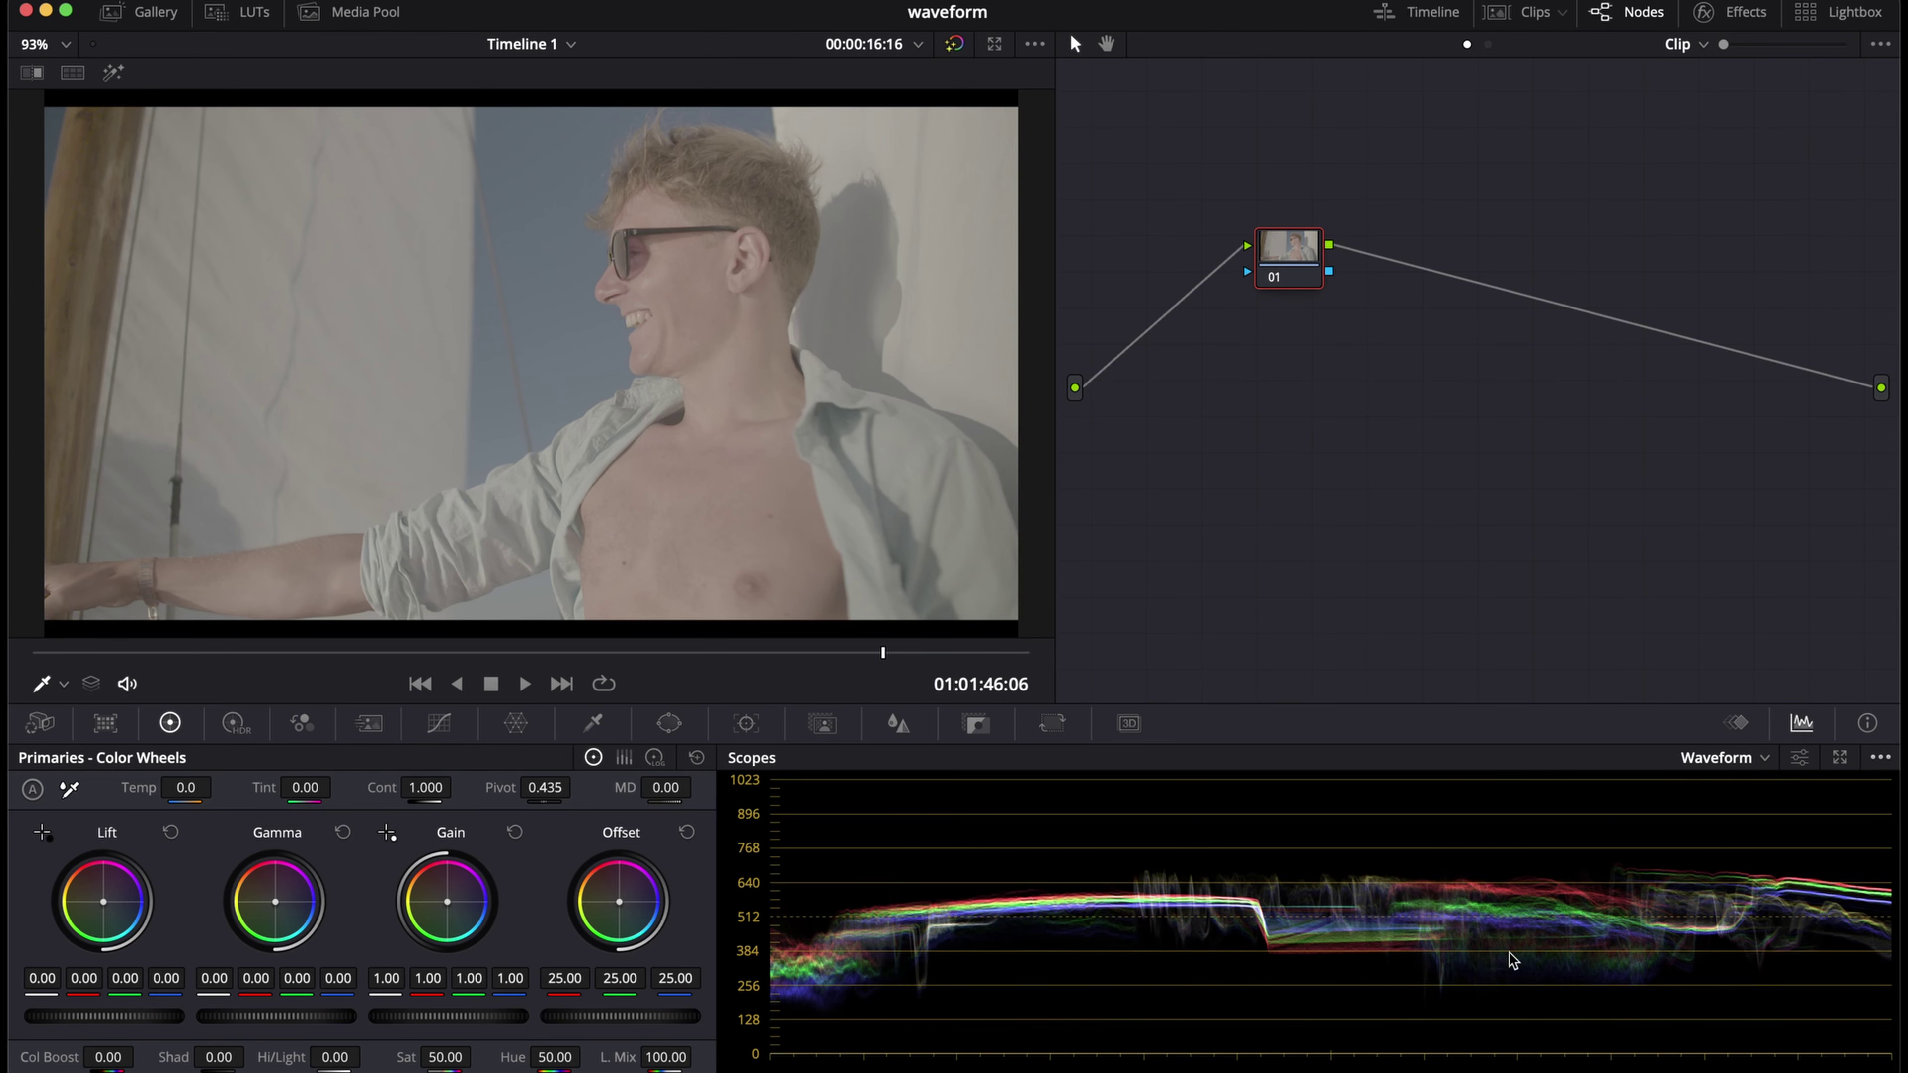
# - Jump to the girl-and-horse clip, play a few seconds, and add serial node 02
pyautogui.press('Up')
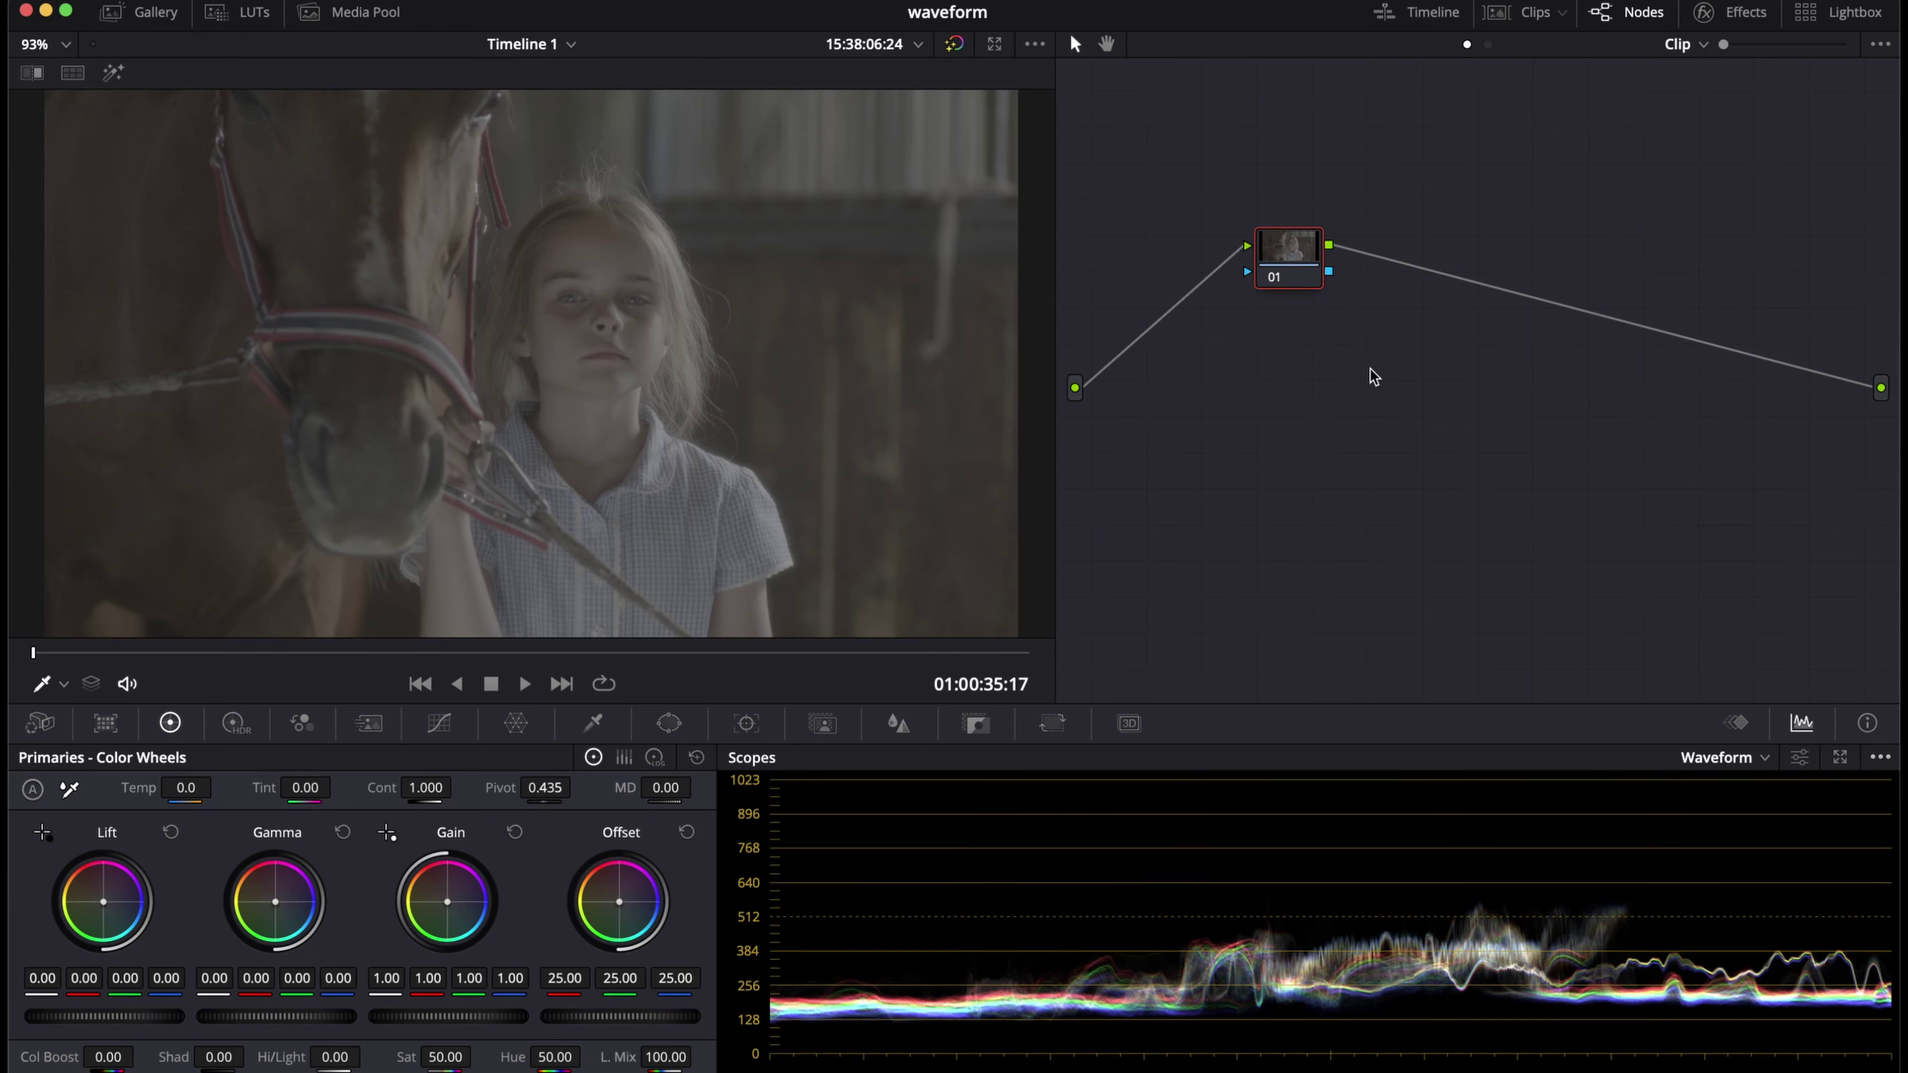
pyautogui.press('space')
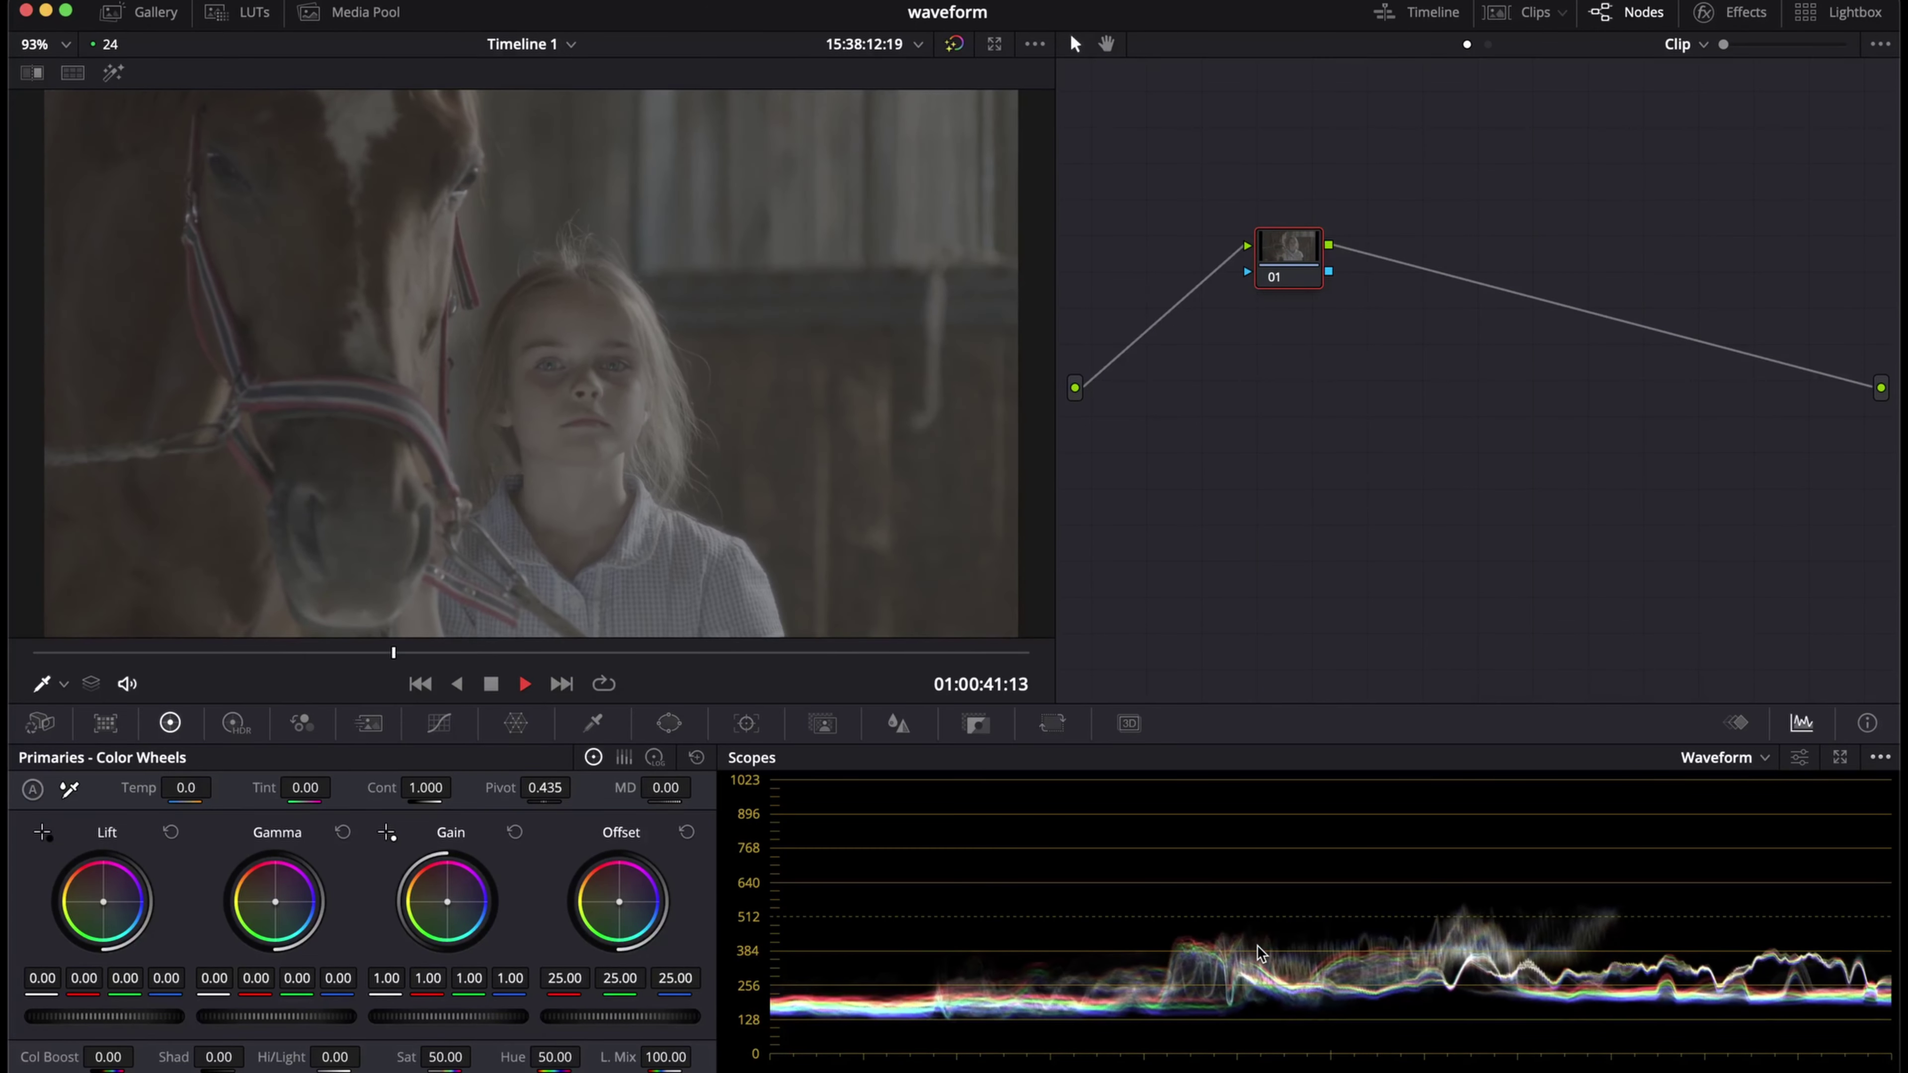
pyautogui.press('space')
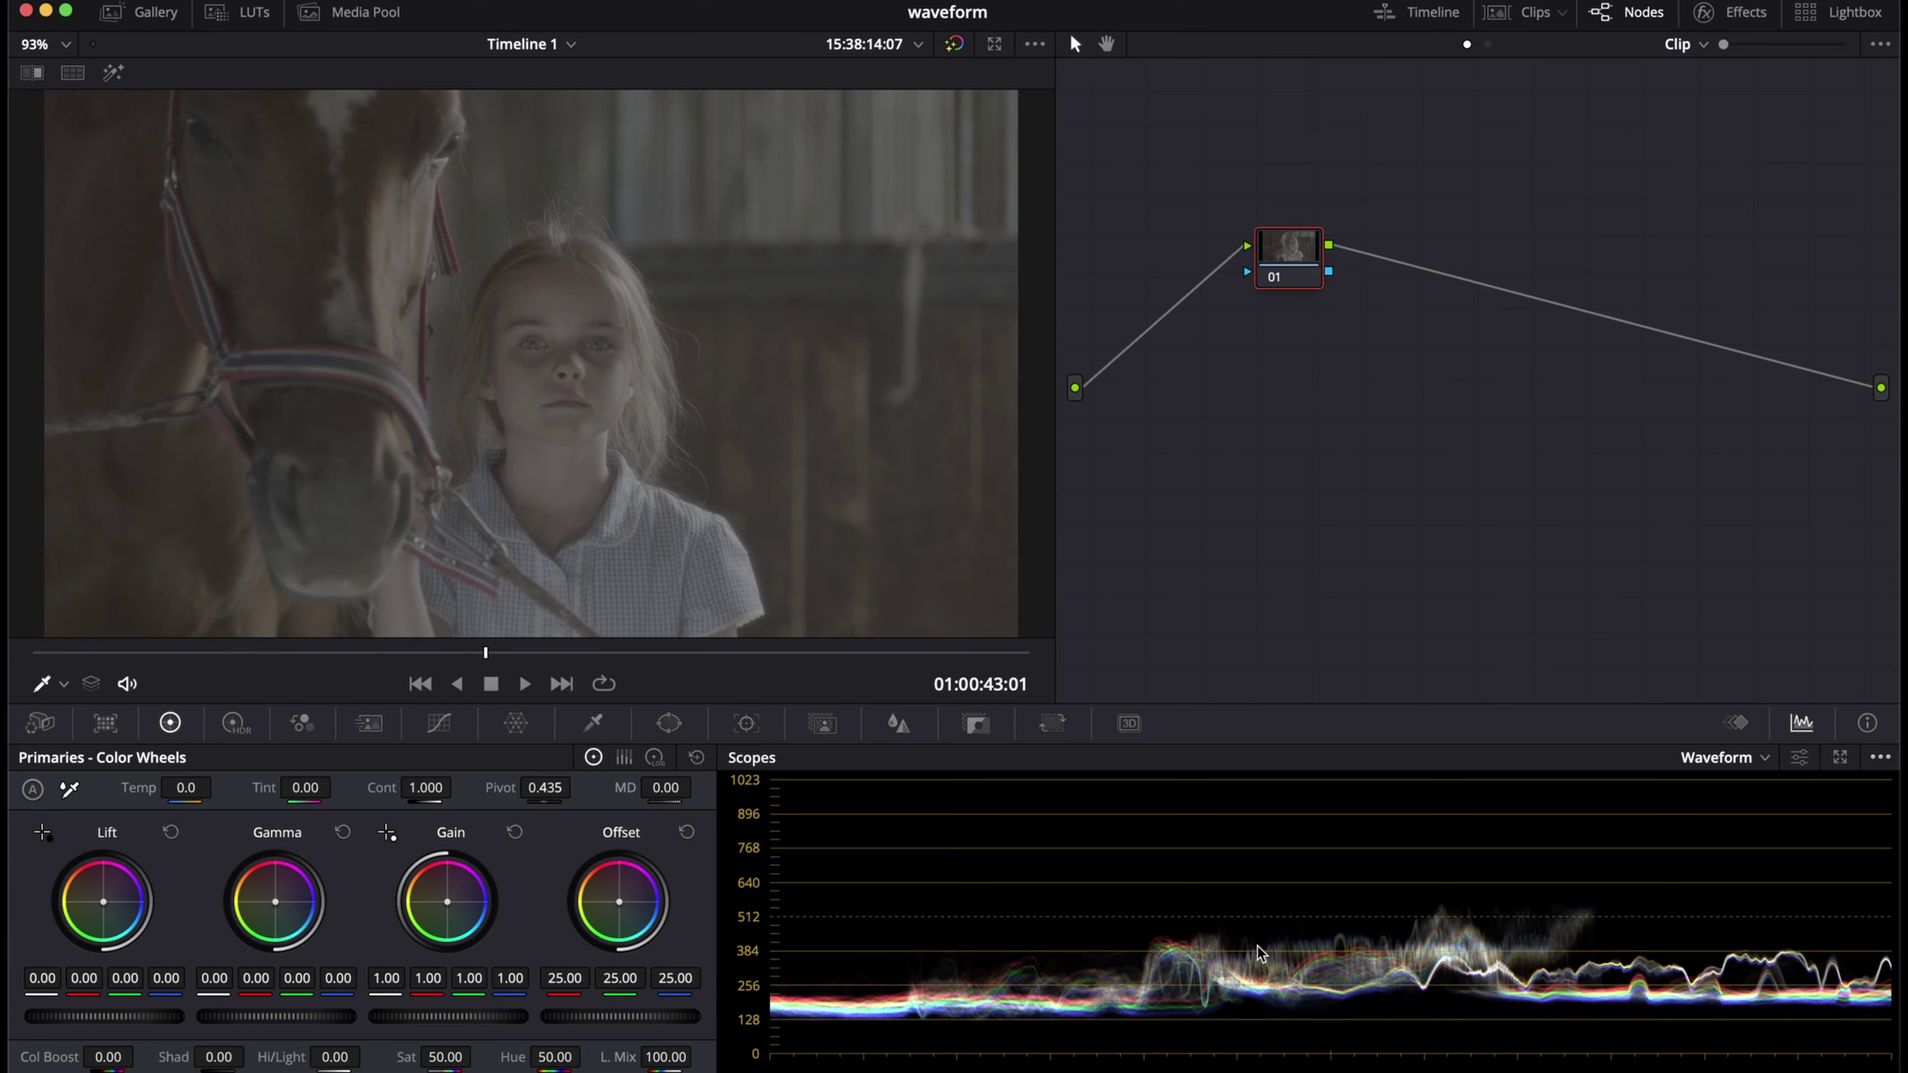
pyautogui.hotkey('alt', 's')
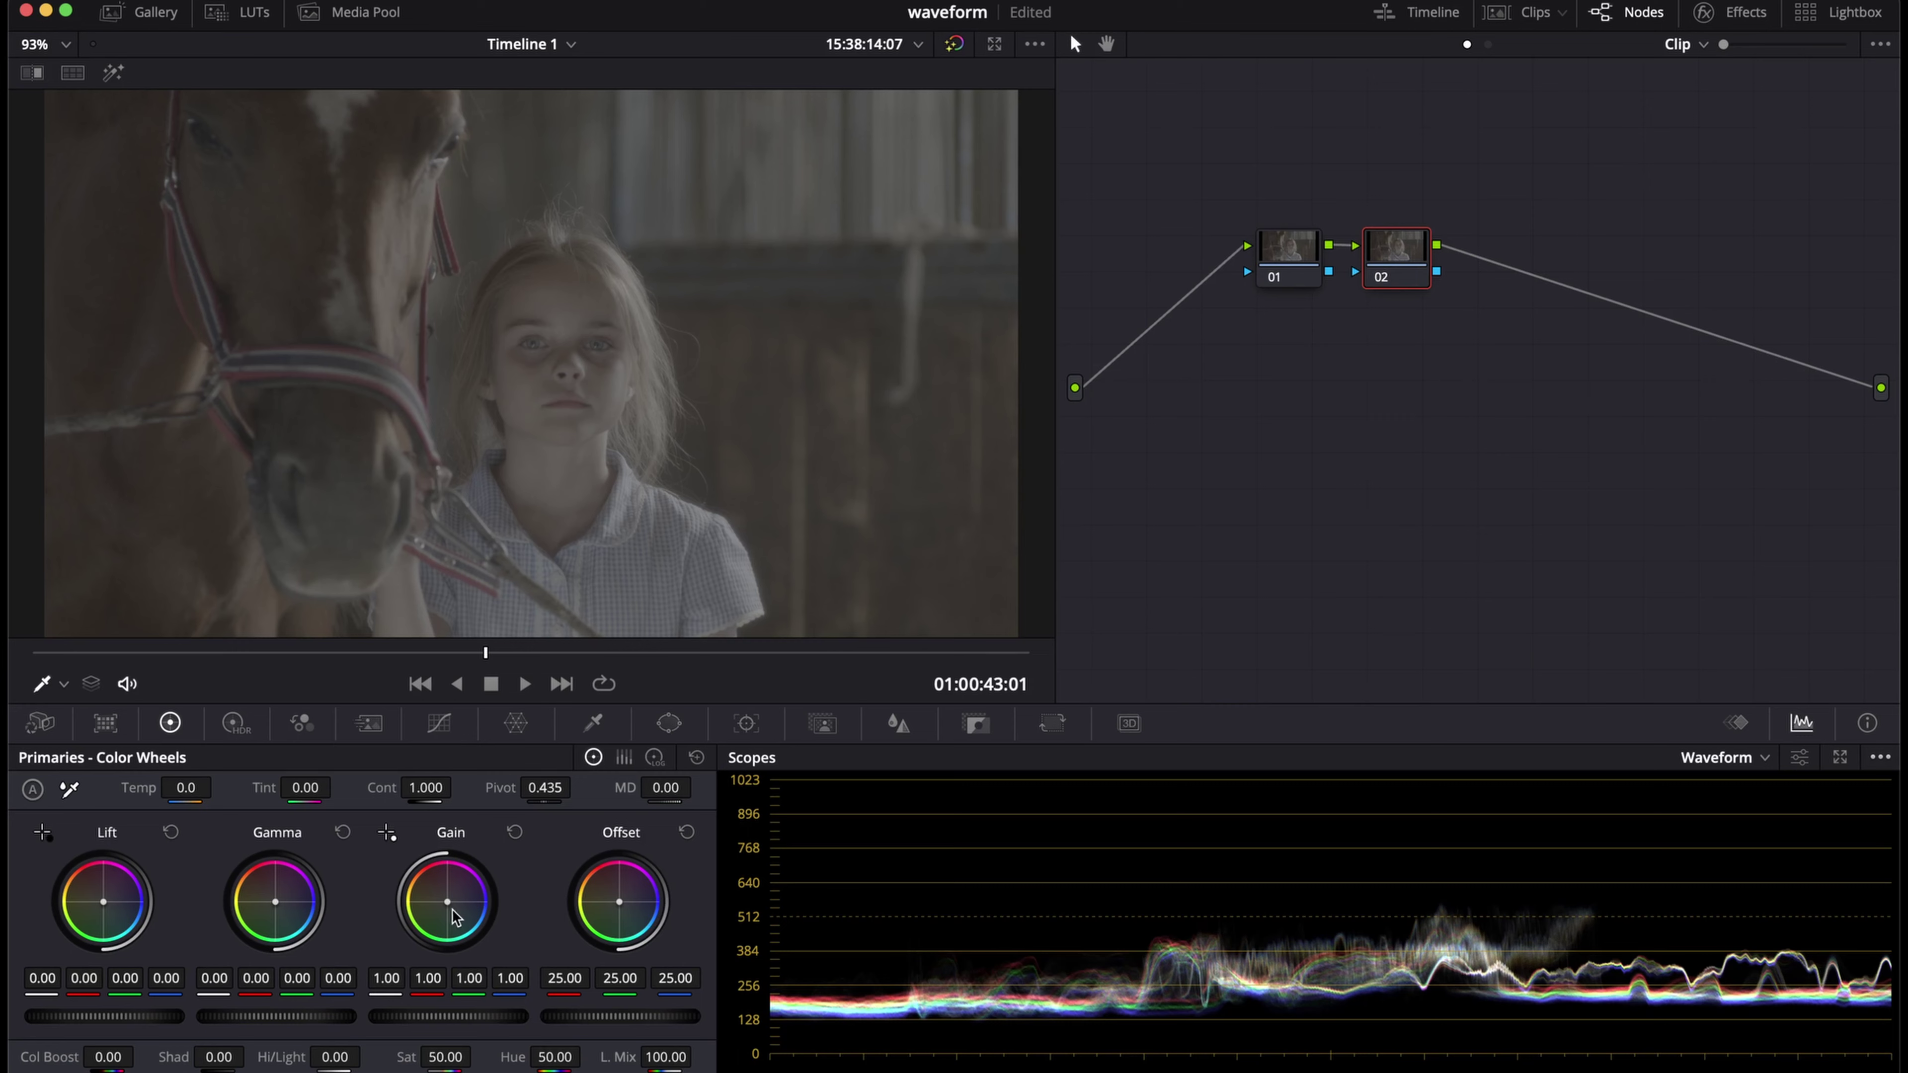
# - Raise gain to 1.59 and lower lift to -0.06, then add serial node 03
pyautogui.moveTo(430, 1017); pyautogui.dragTo(511, 1017)
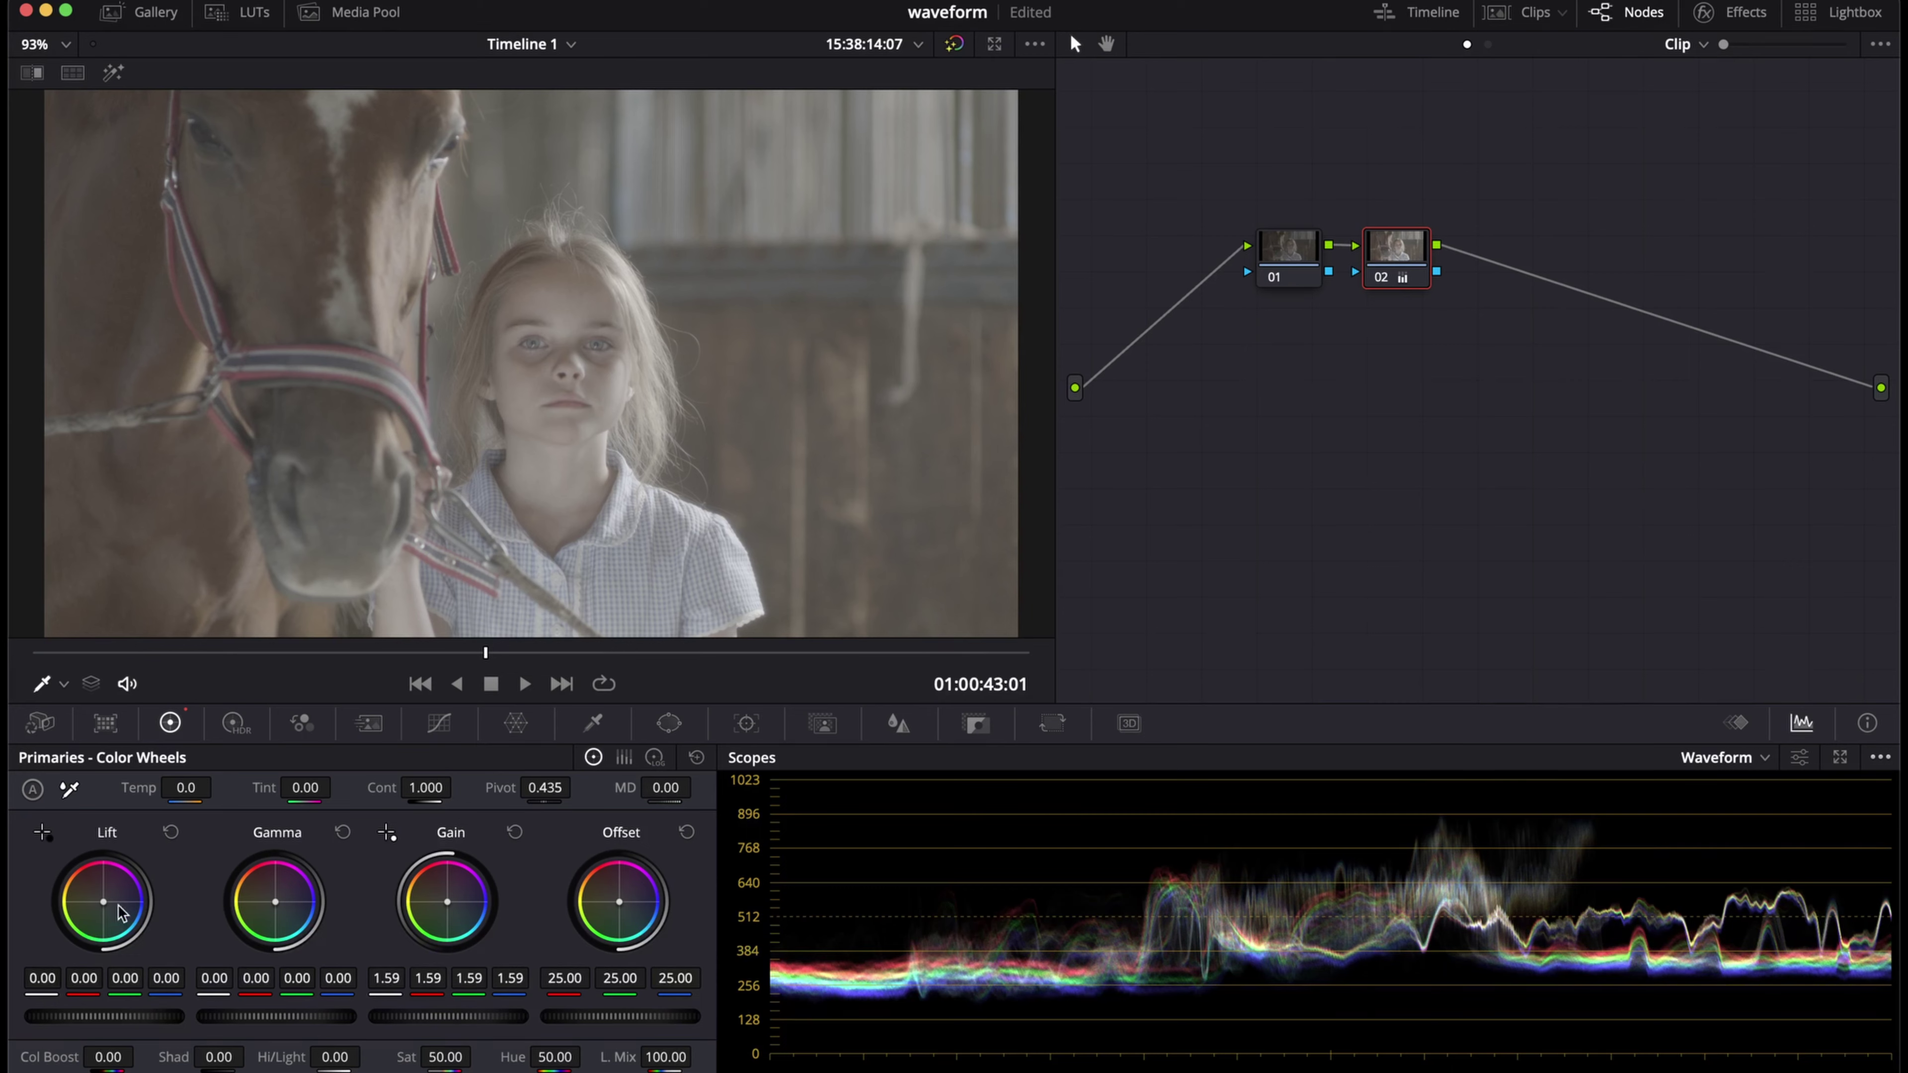
pyautogui.moveTo(135, 1018)
pyautogui.mouseDown()
pyautogui.moveTo(82, 1019)
pyautogui.moveTo(101, 1019)
pyautogui.mouseUp()
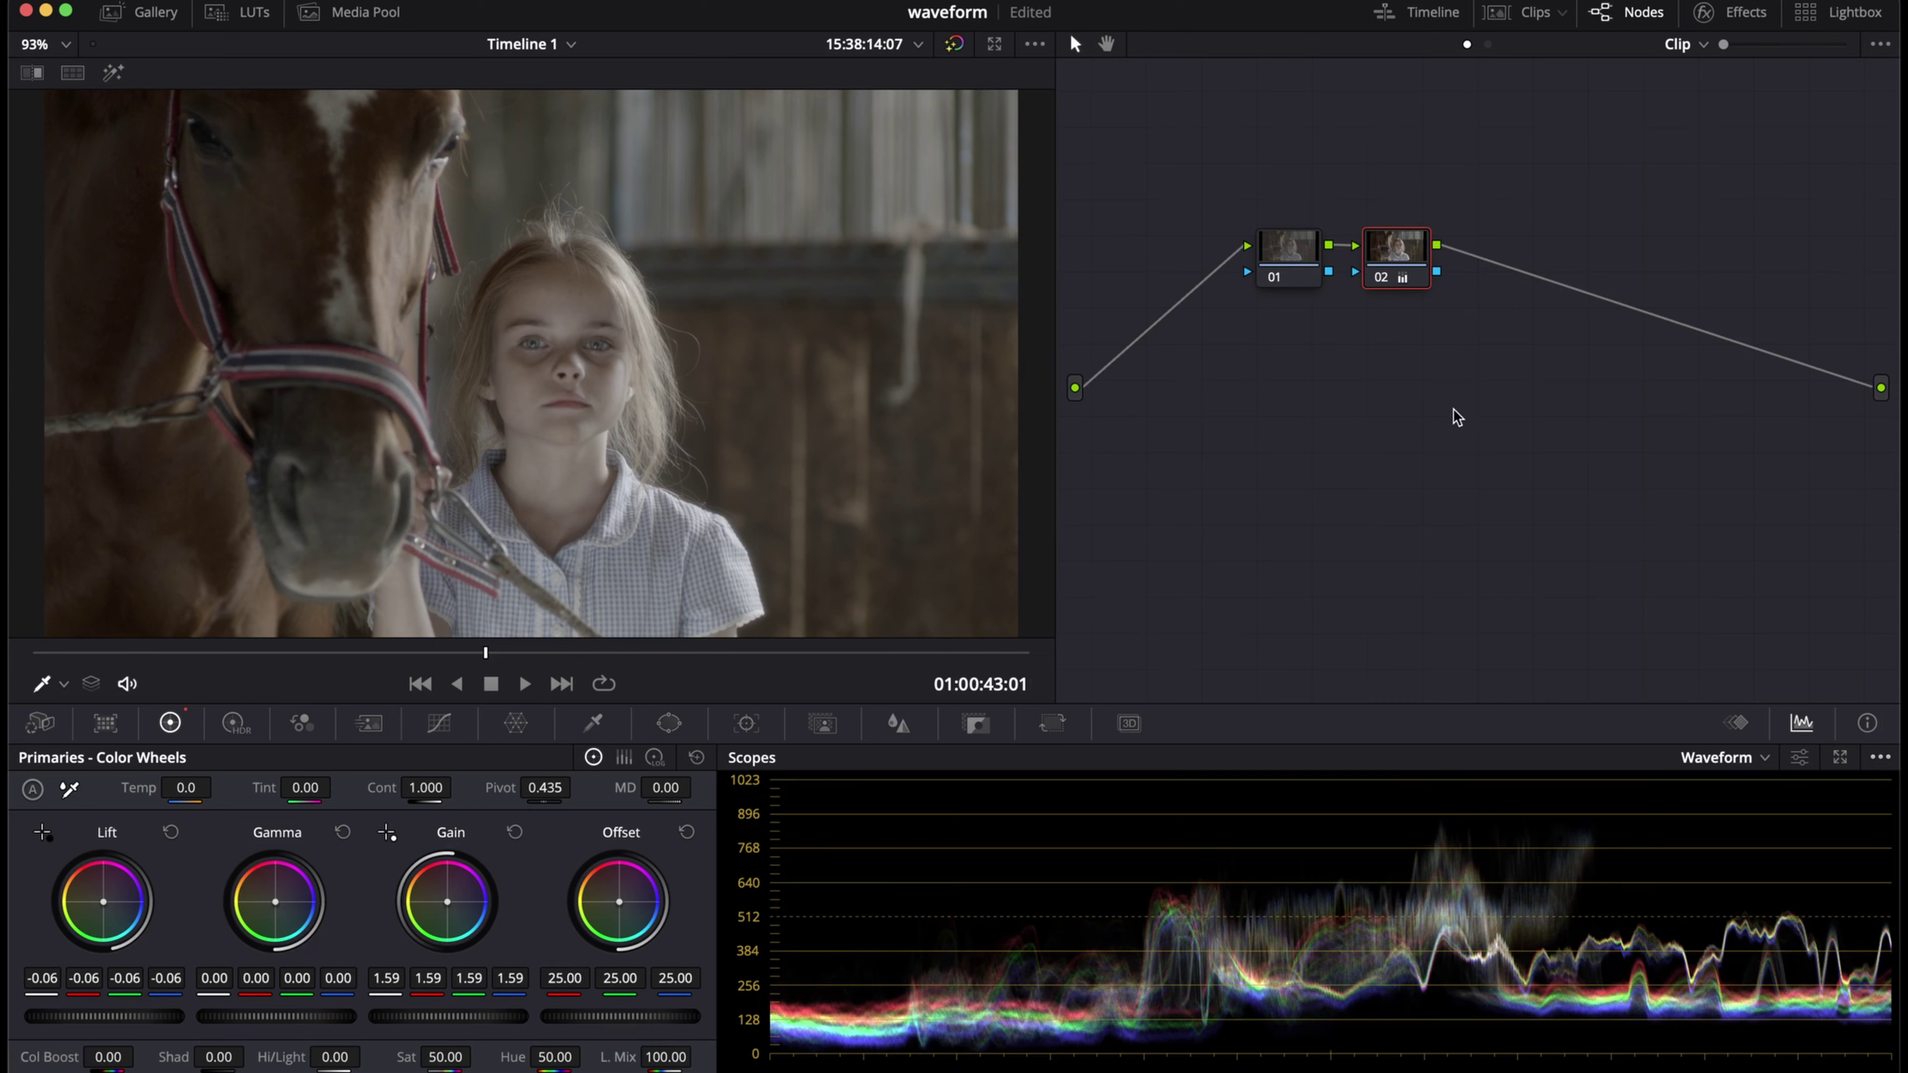
pyautogui.hotkey('alt', 's')
# - Set node 03's contrast to 1.228 and show the clip thumbnail strip
pyautogui.moveTo(430, 789)
pyautogui.mouseDown()
pyautogui.moveTo(458, 787)
pyautogui.moveTo(426, 784)
pyautogui.mouseUp()
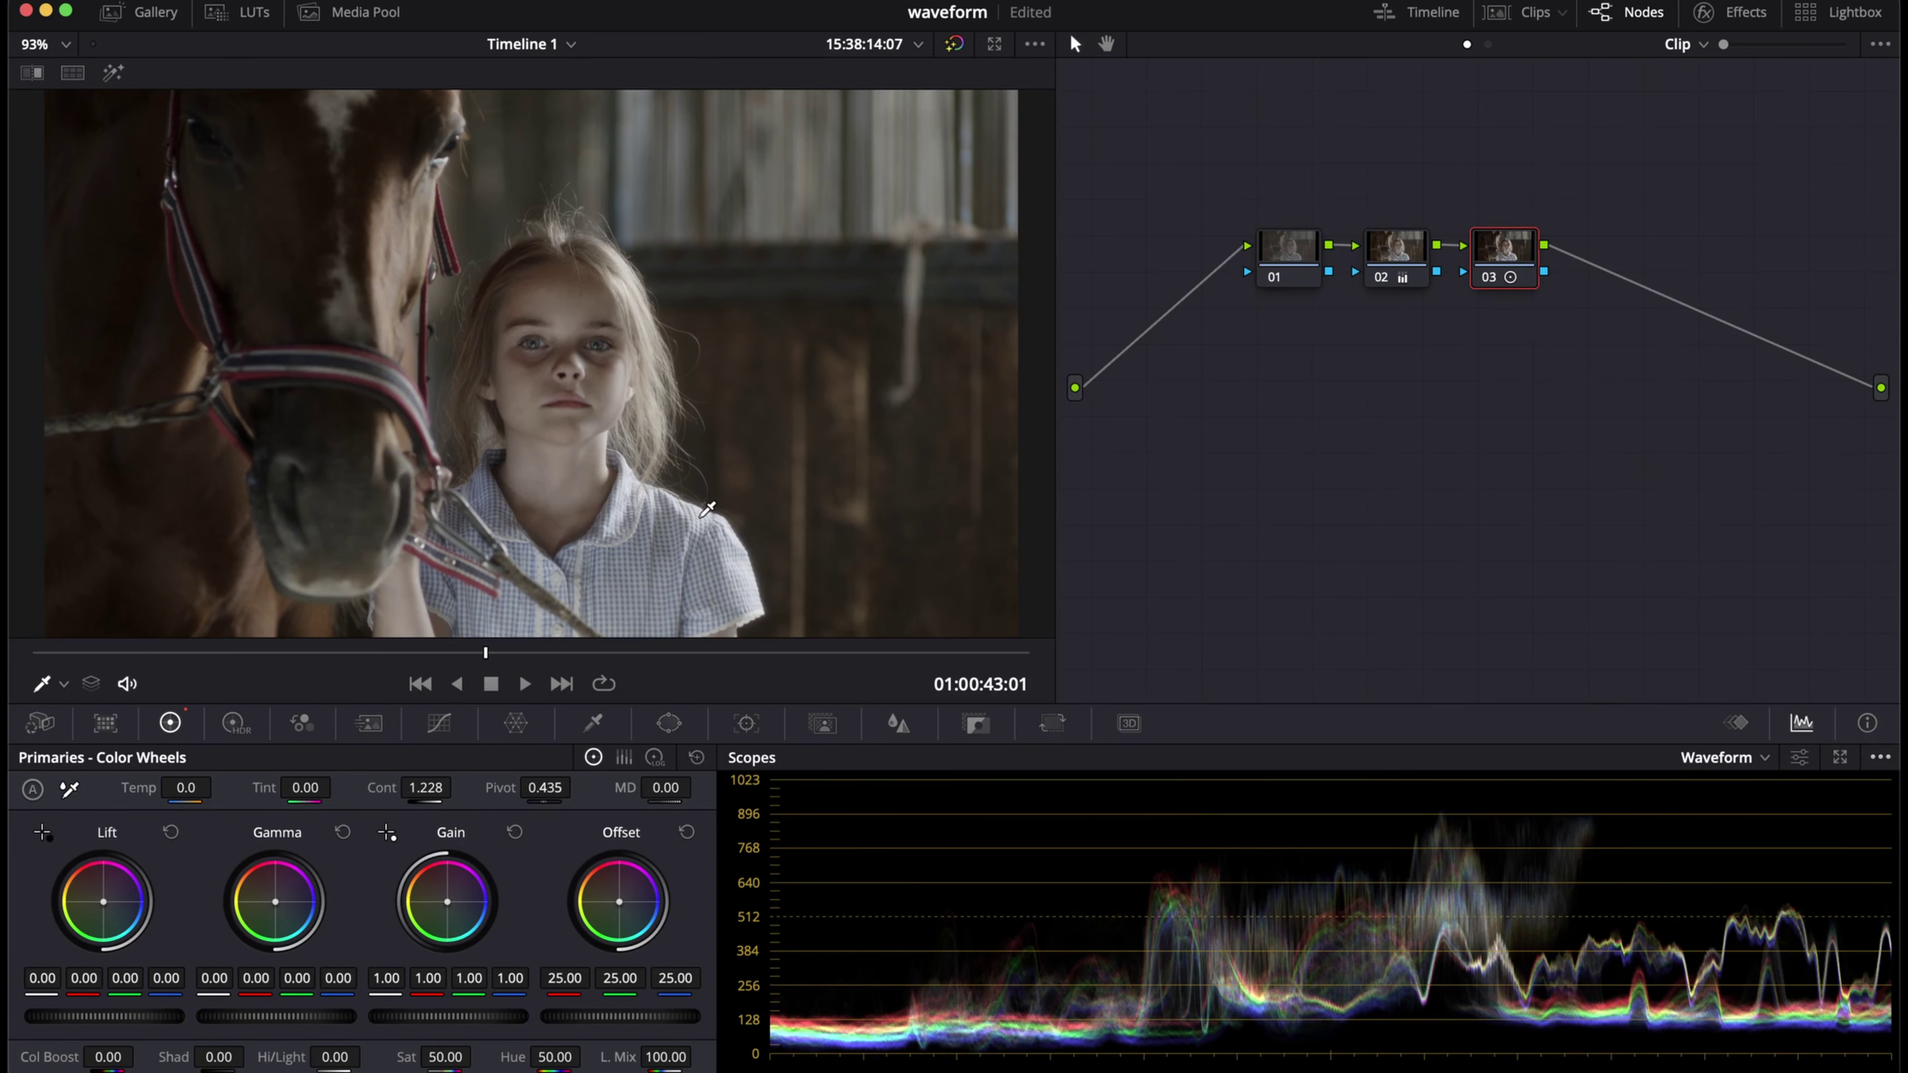
pyautogui.click(1500, 22)
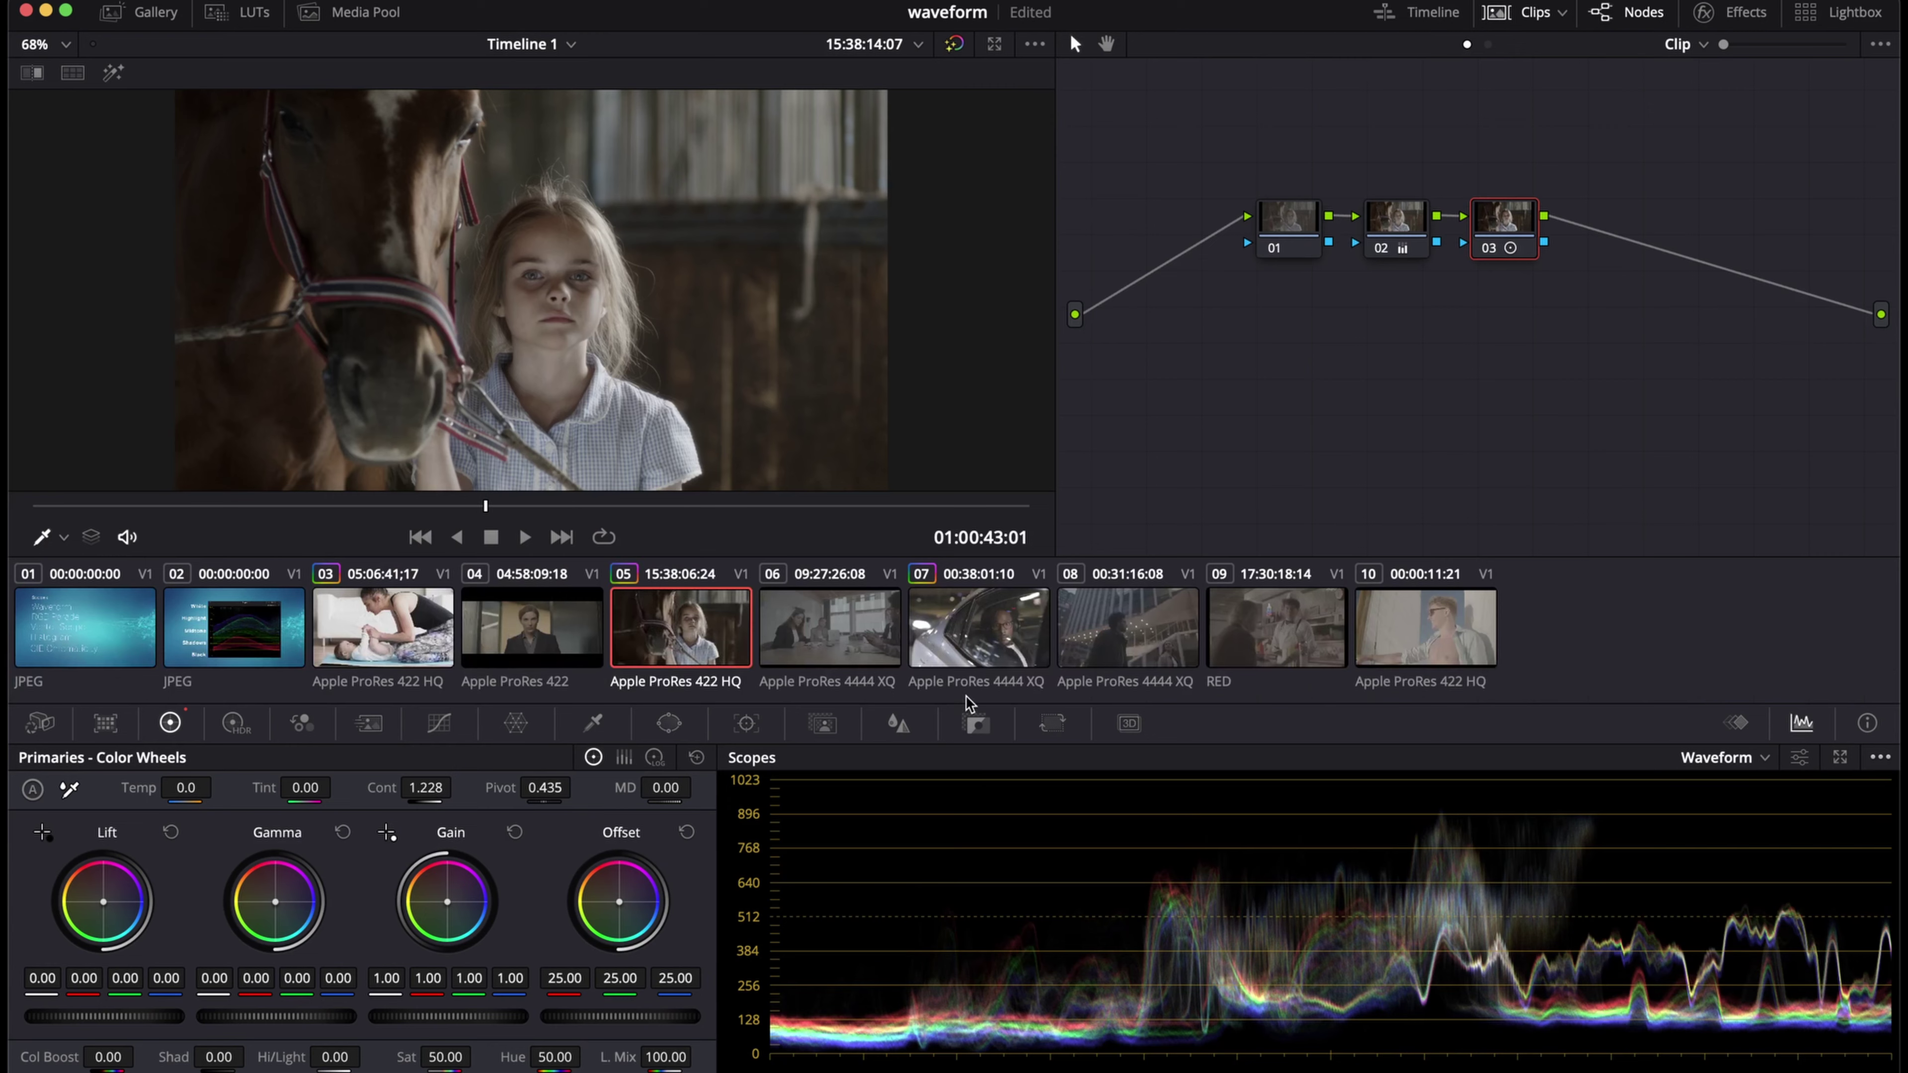
# - Select car-interior clip 07 and reset node 02's grade (gain 1.75, lift -0.02) to neutral
pyautogui.click(979, 639)
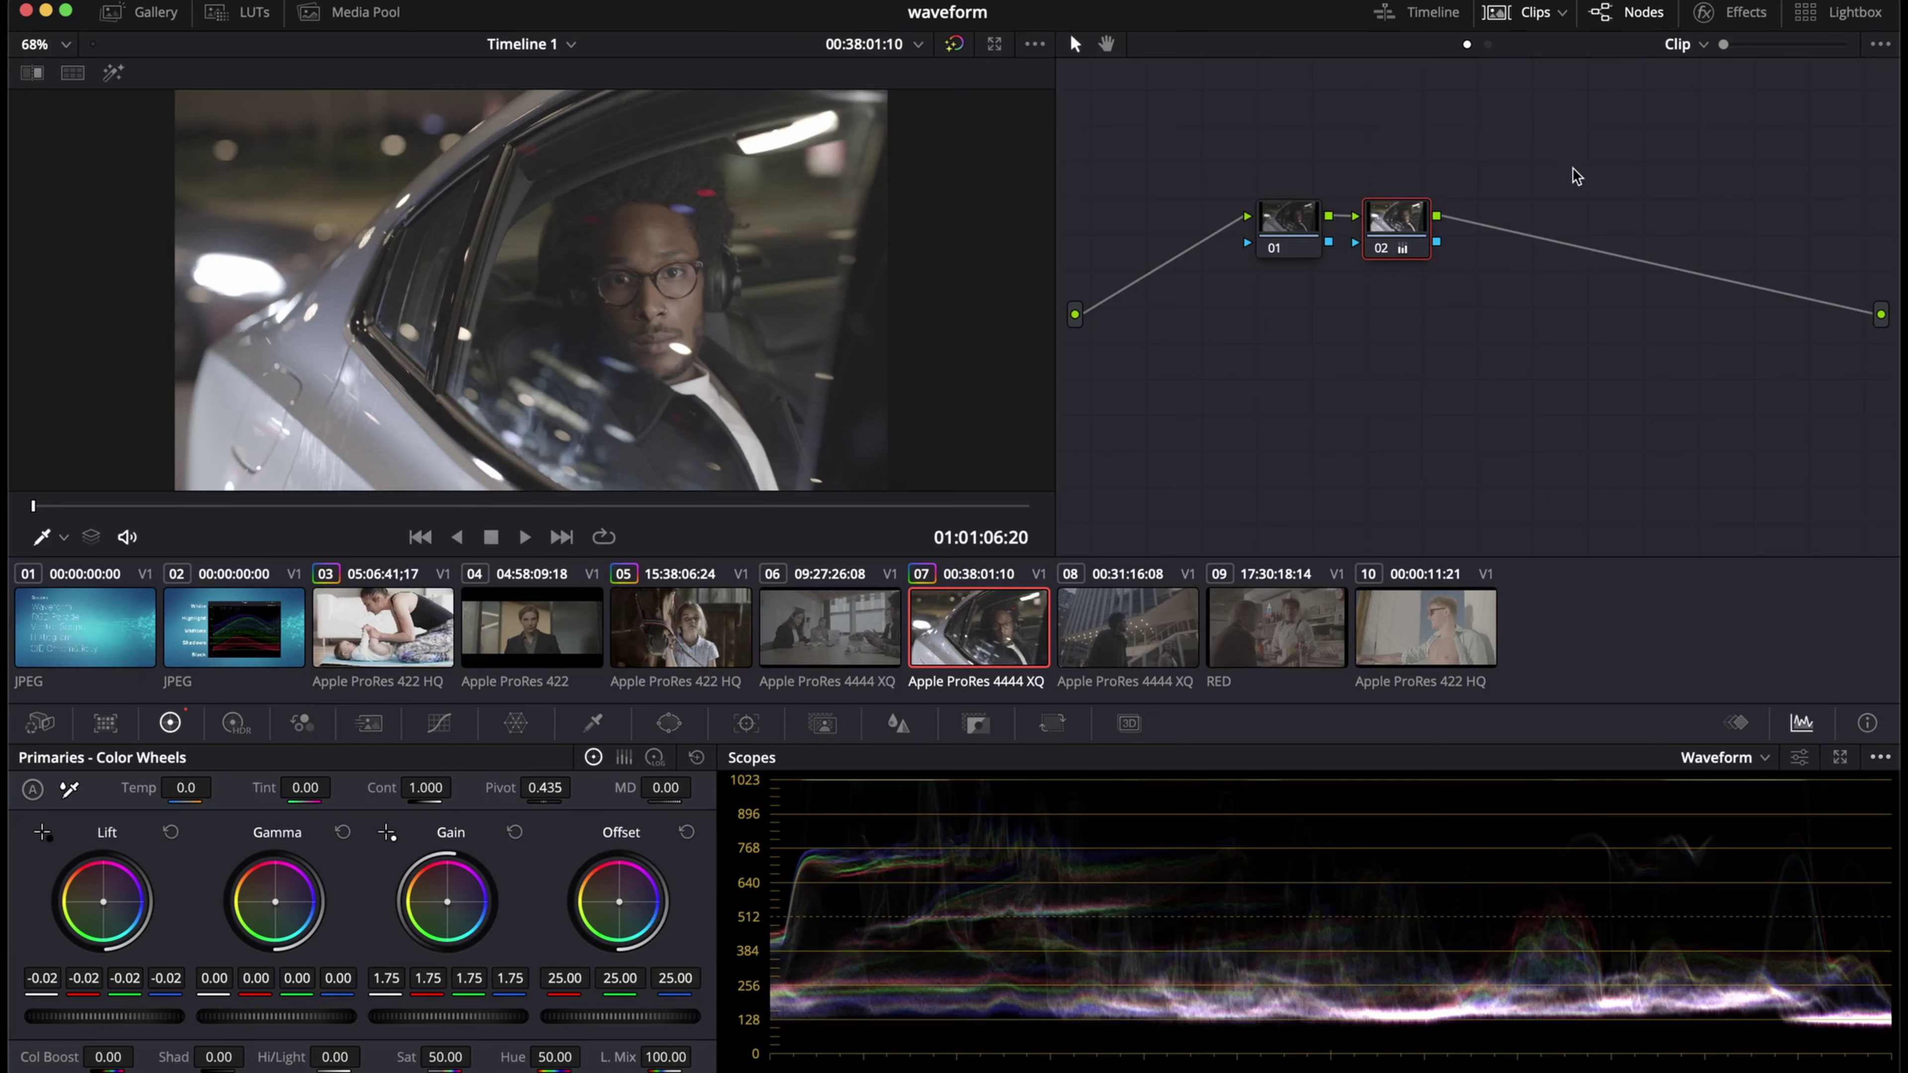
pyautogui.click(1515, 18)
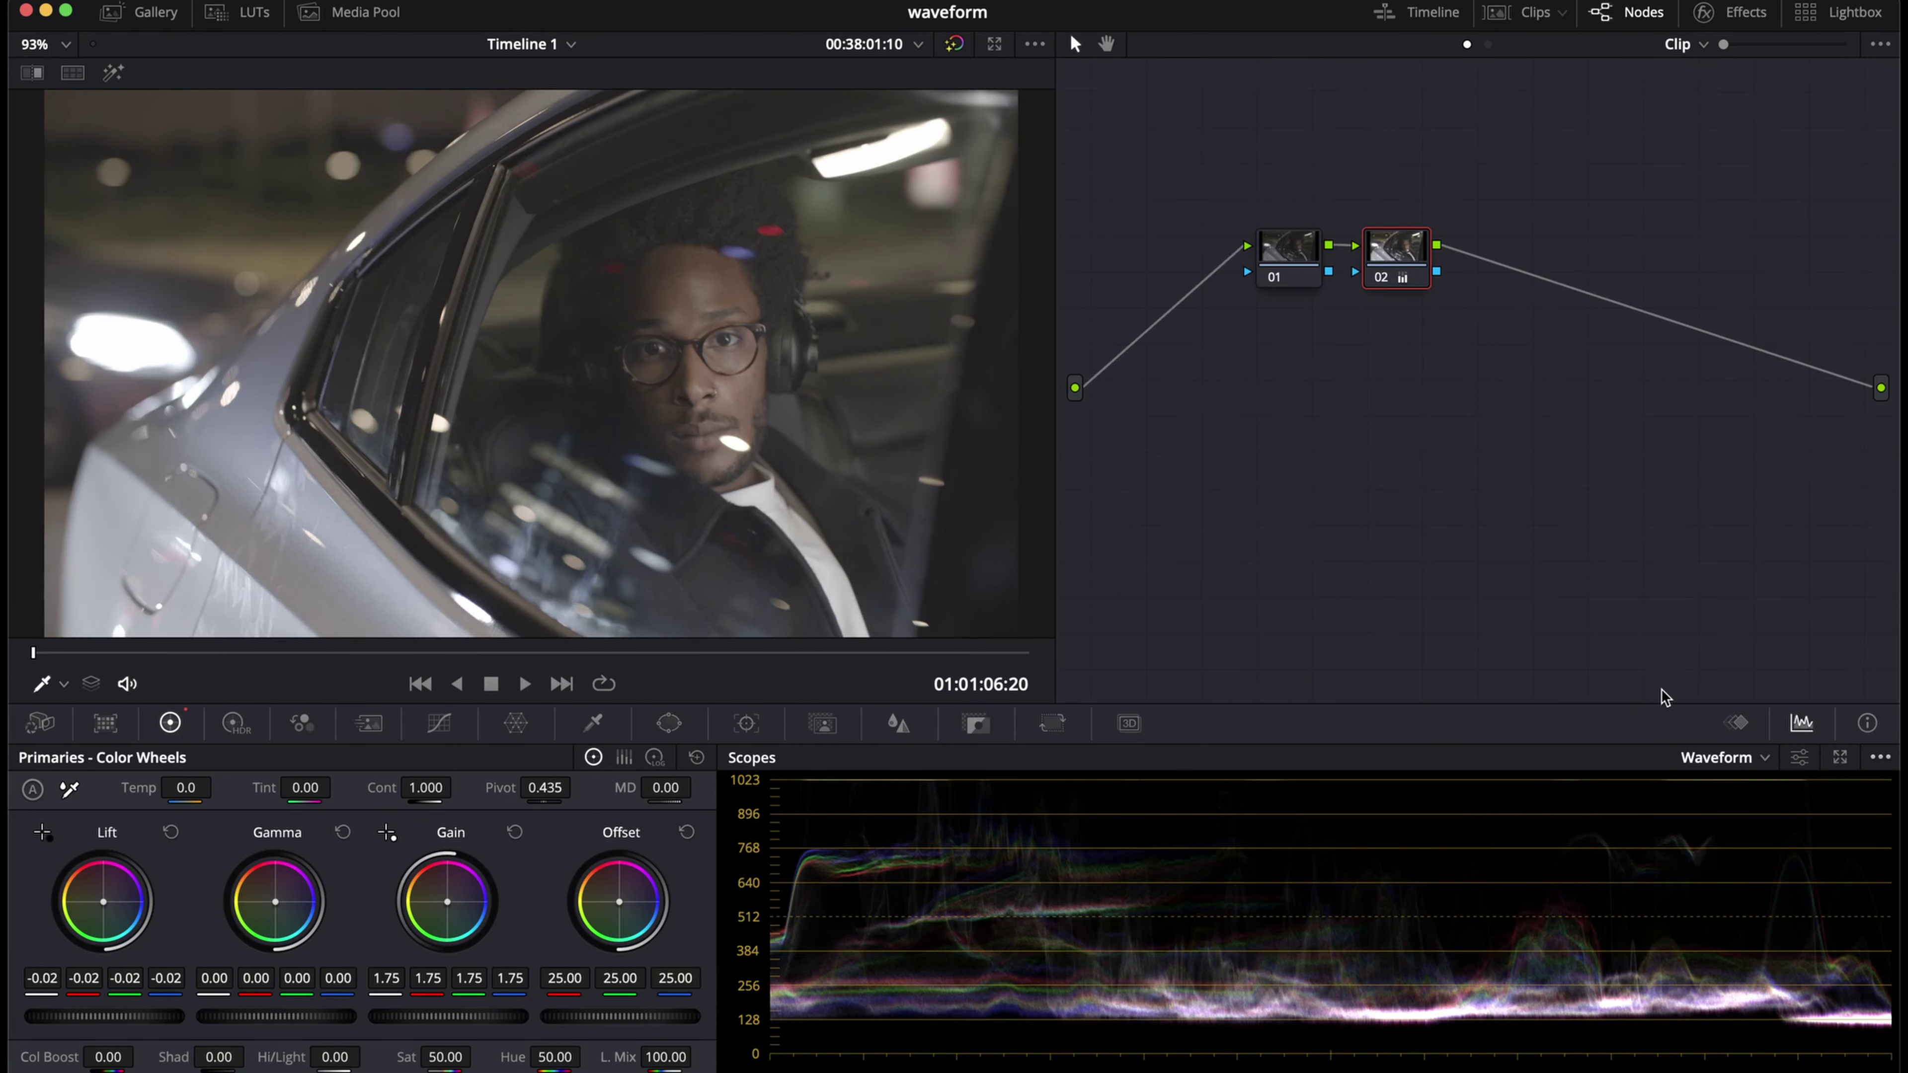
pyautogui.rightClick(1405, 255)
pyautogui.click(1433, 267)
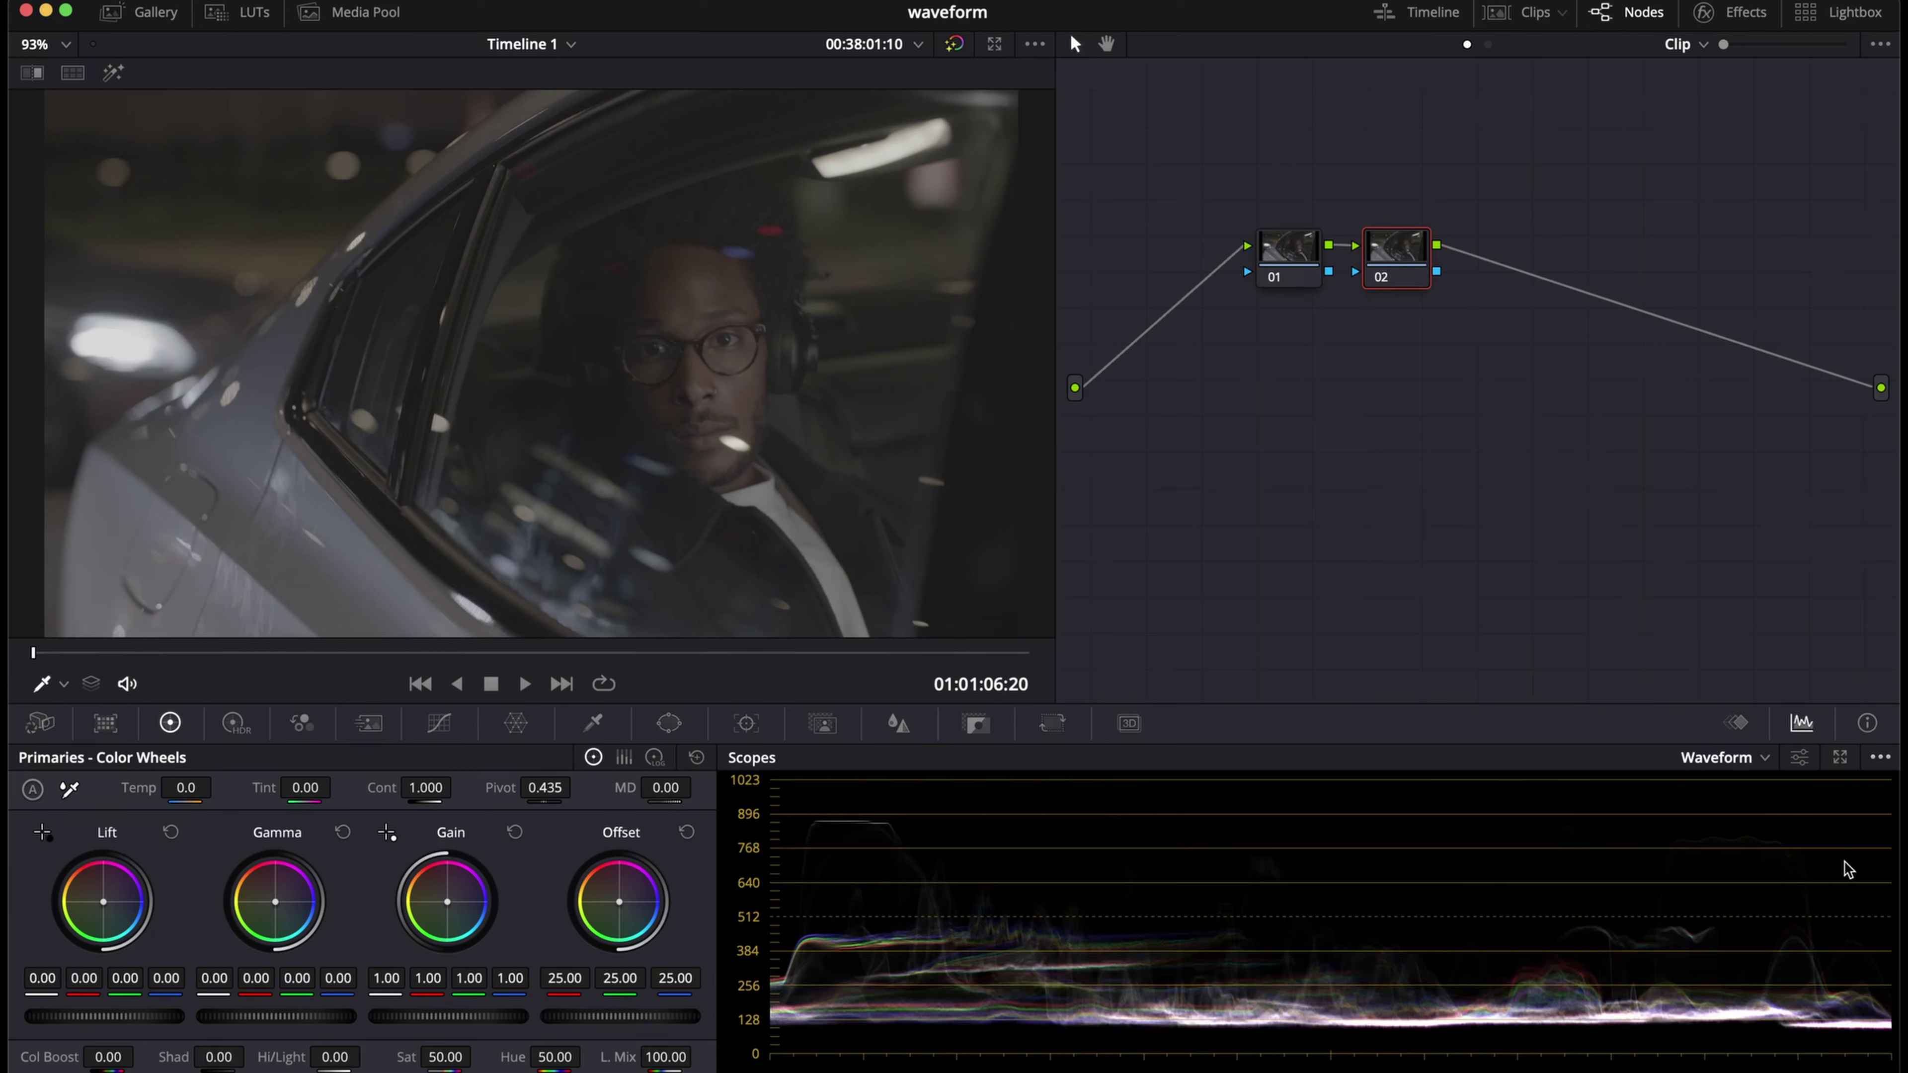
pyautogui.click(1880, 759)
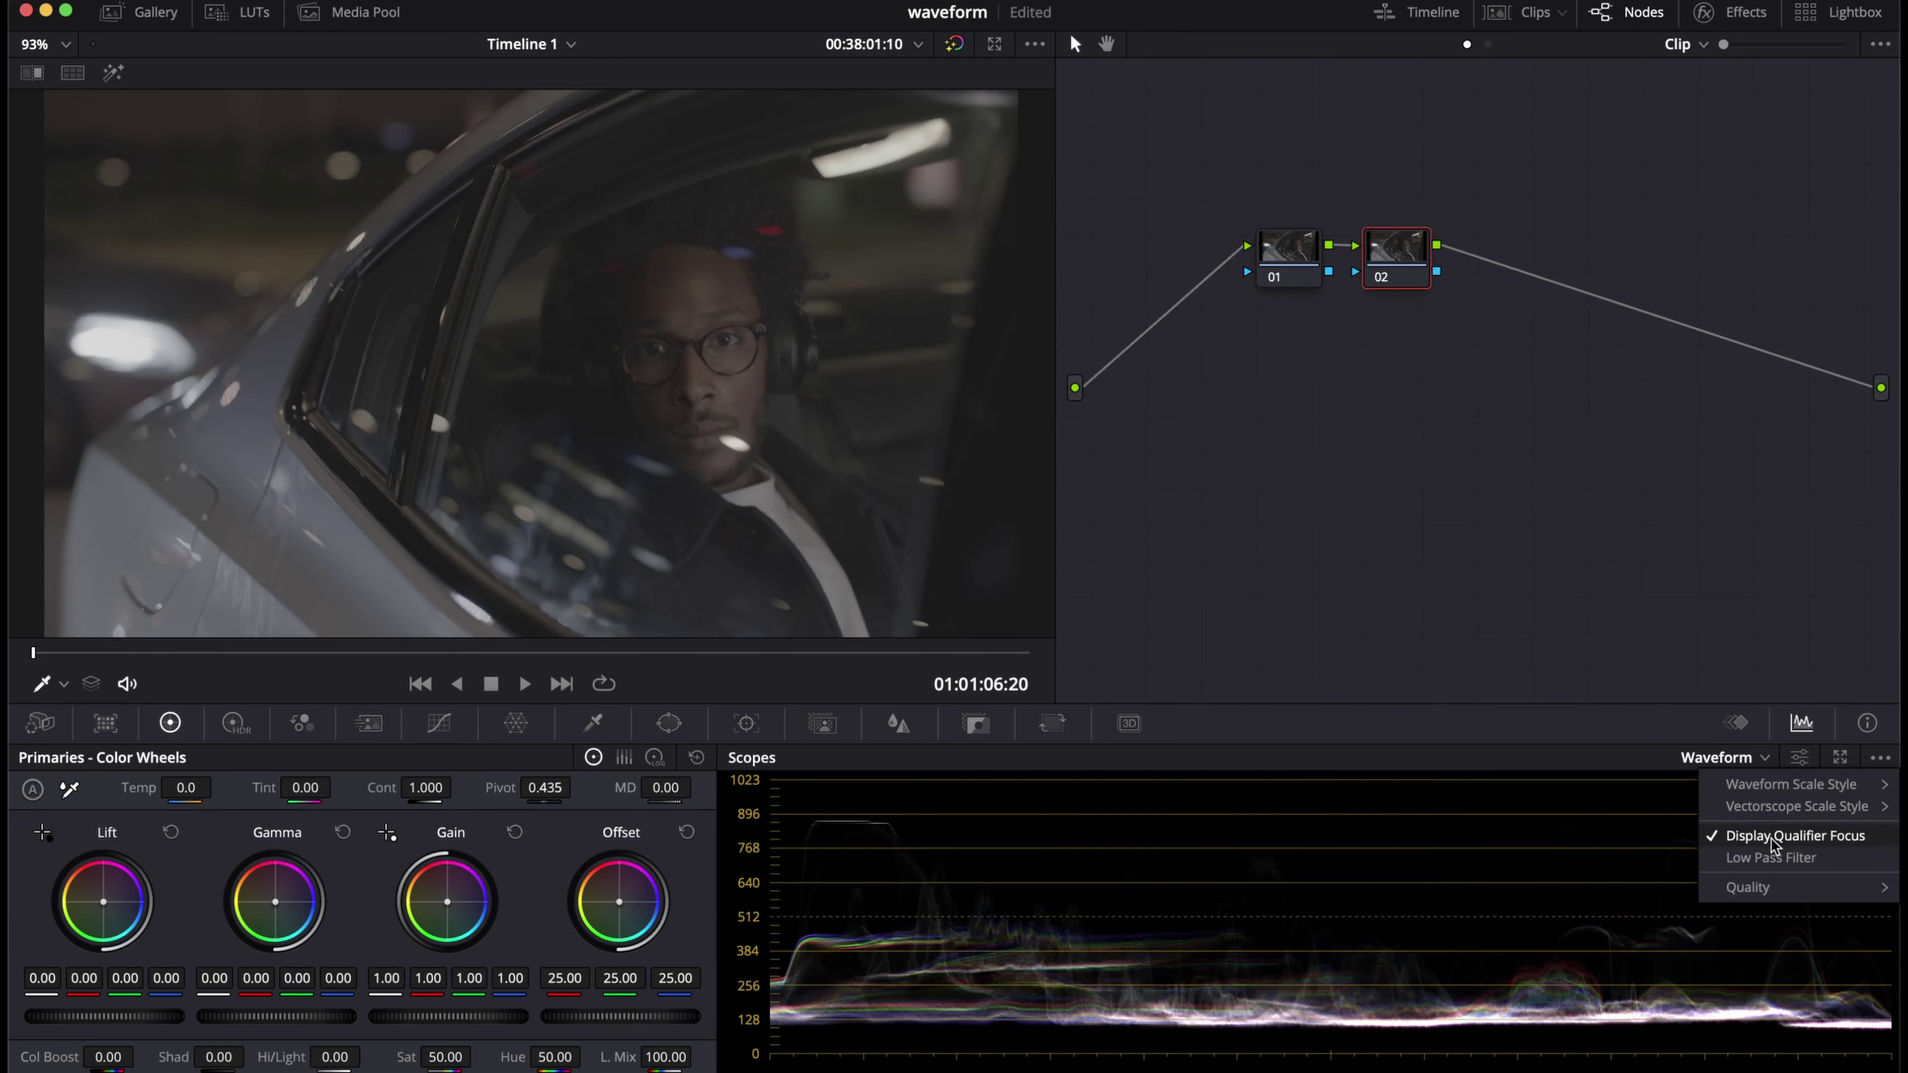
# - Close the Scopes options menu, leaving the ungraded car clip's waveform visible
pyautogui.click(1532, 608)
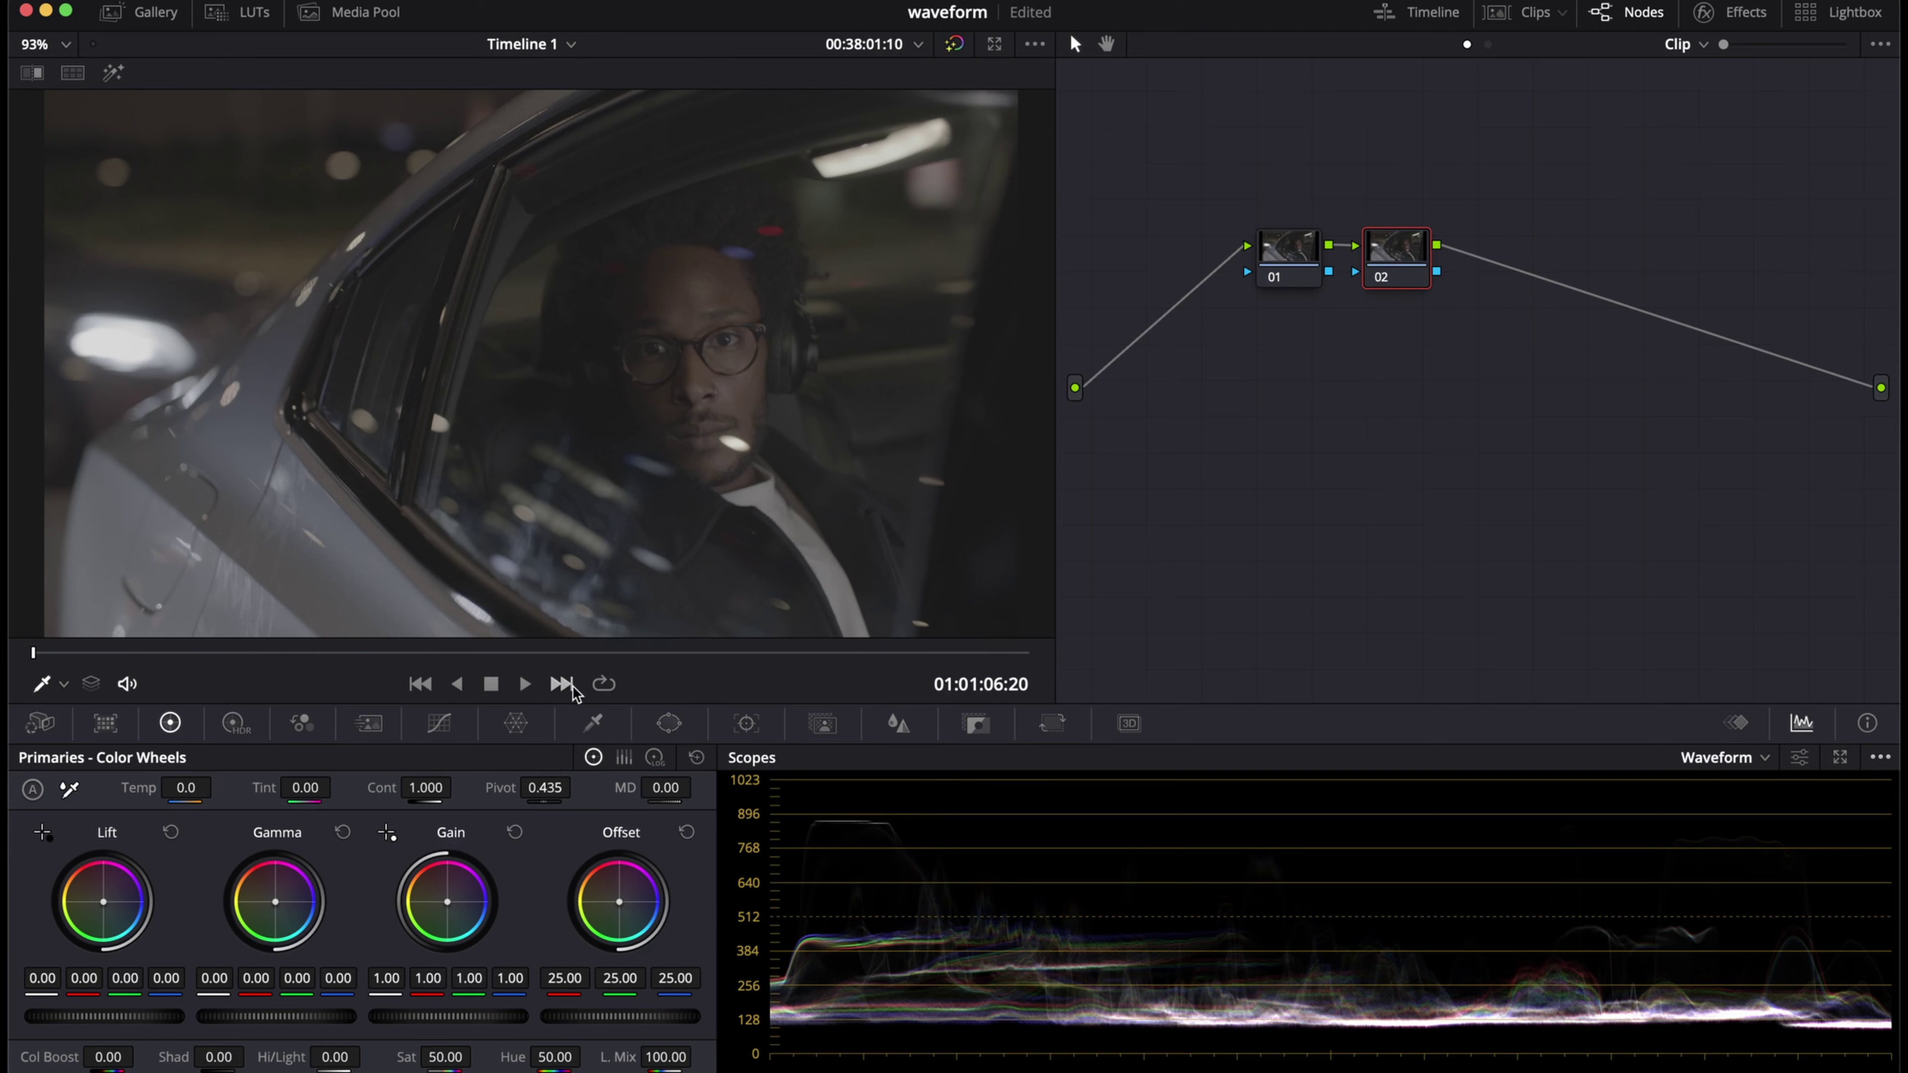
# - Set node 02's contrast to 1.398 and pull offset down to 0.85
pyautogui.moveTo(422, 789)
pyautogui.mouseDown()
pyautogui.moveTo(578, 786)
pyautogui.moveTo(546, 795)
pyautogui.mouseUp()
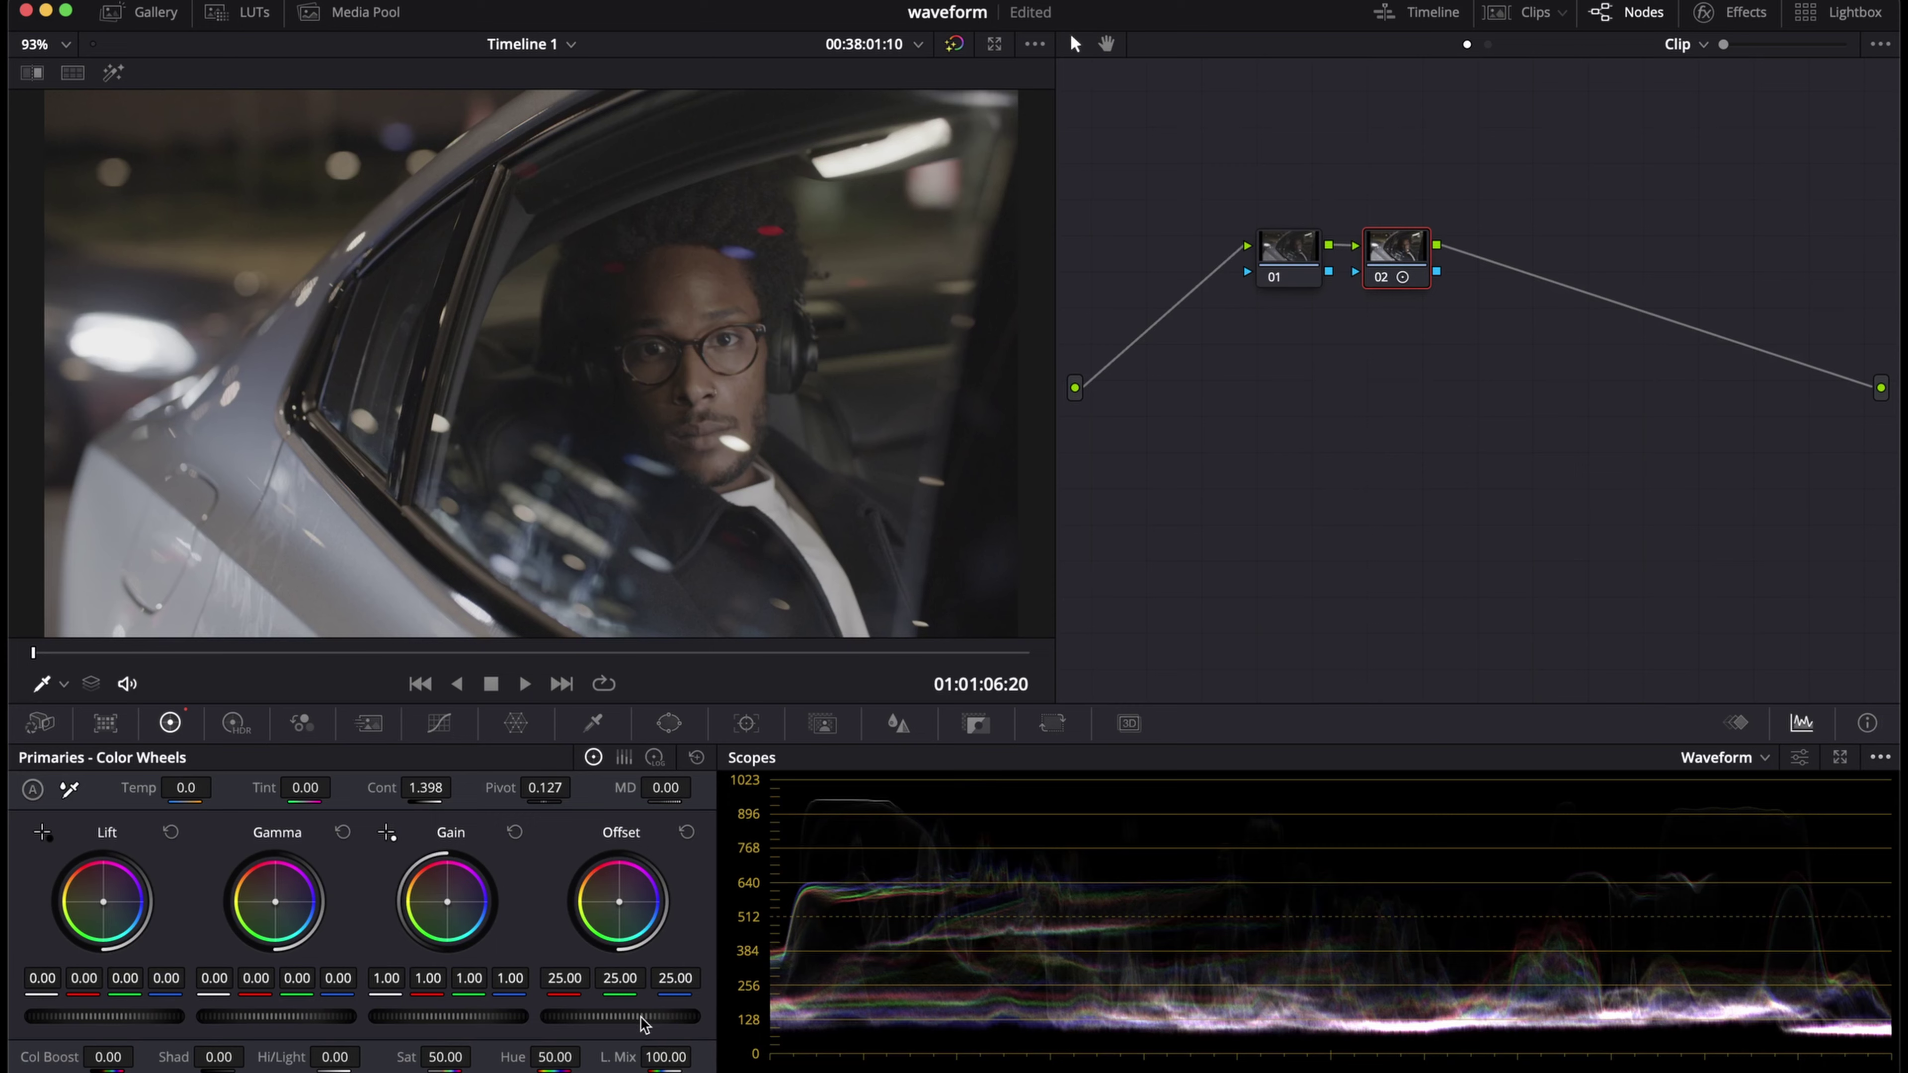
pyautogui.moveTo(644, 1026)
pyautogui.mouseDown()
pyautogui.moveTo(571, 1026)
pyautogui.moveTo(586, 1022)
pyautogui.mouseUp()
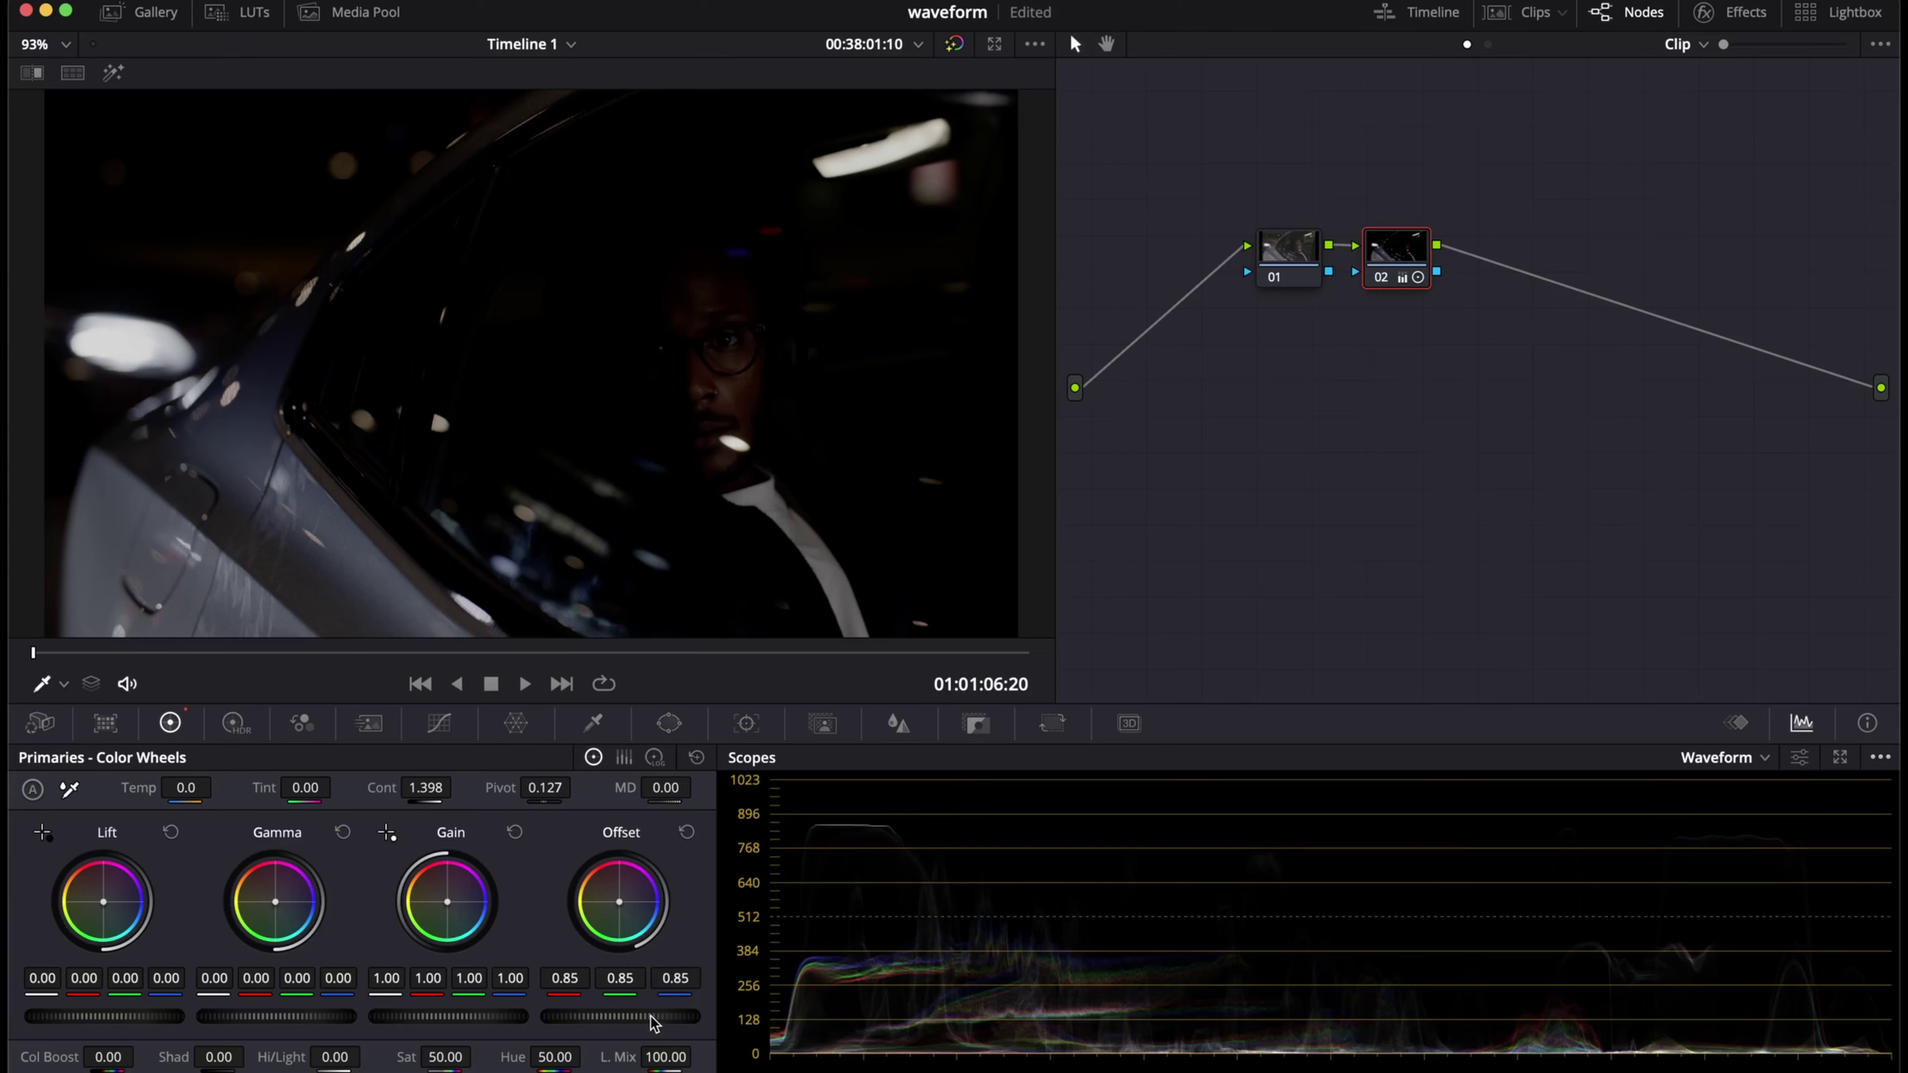
# - Try raising offset to 49.60, then reset node 02's offset back to 25.00
pyautogui.doubleClick(653, 1022)
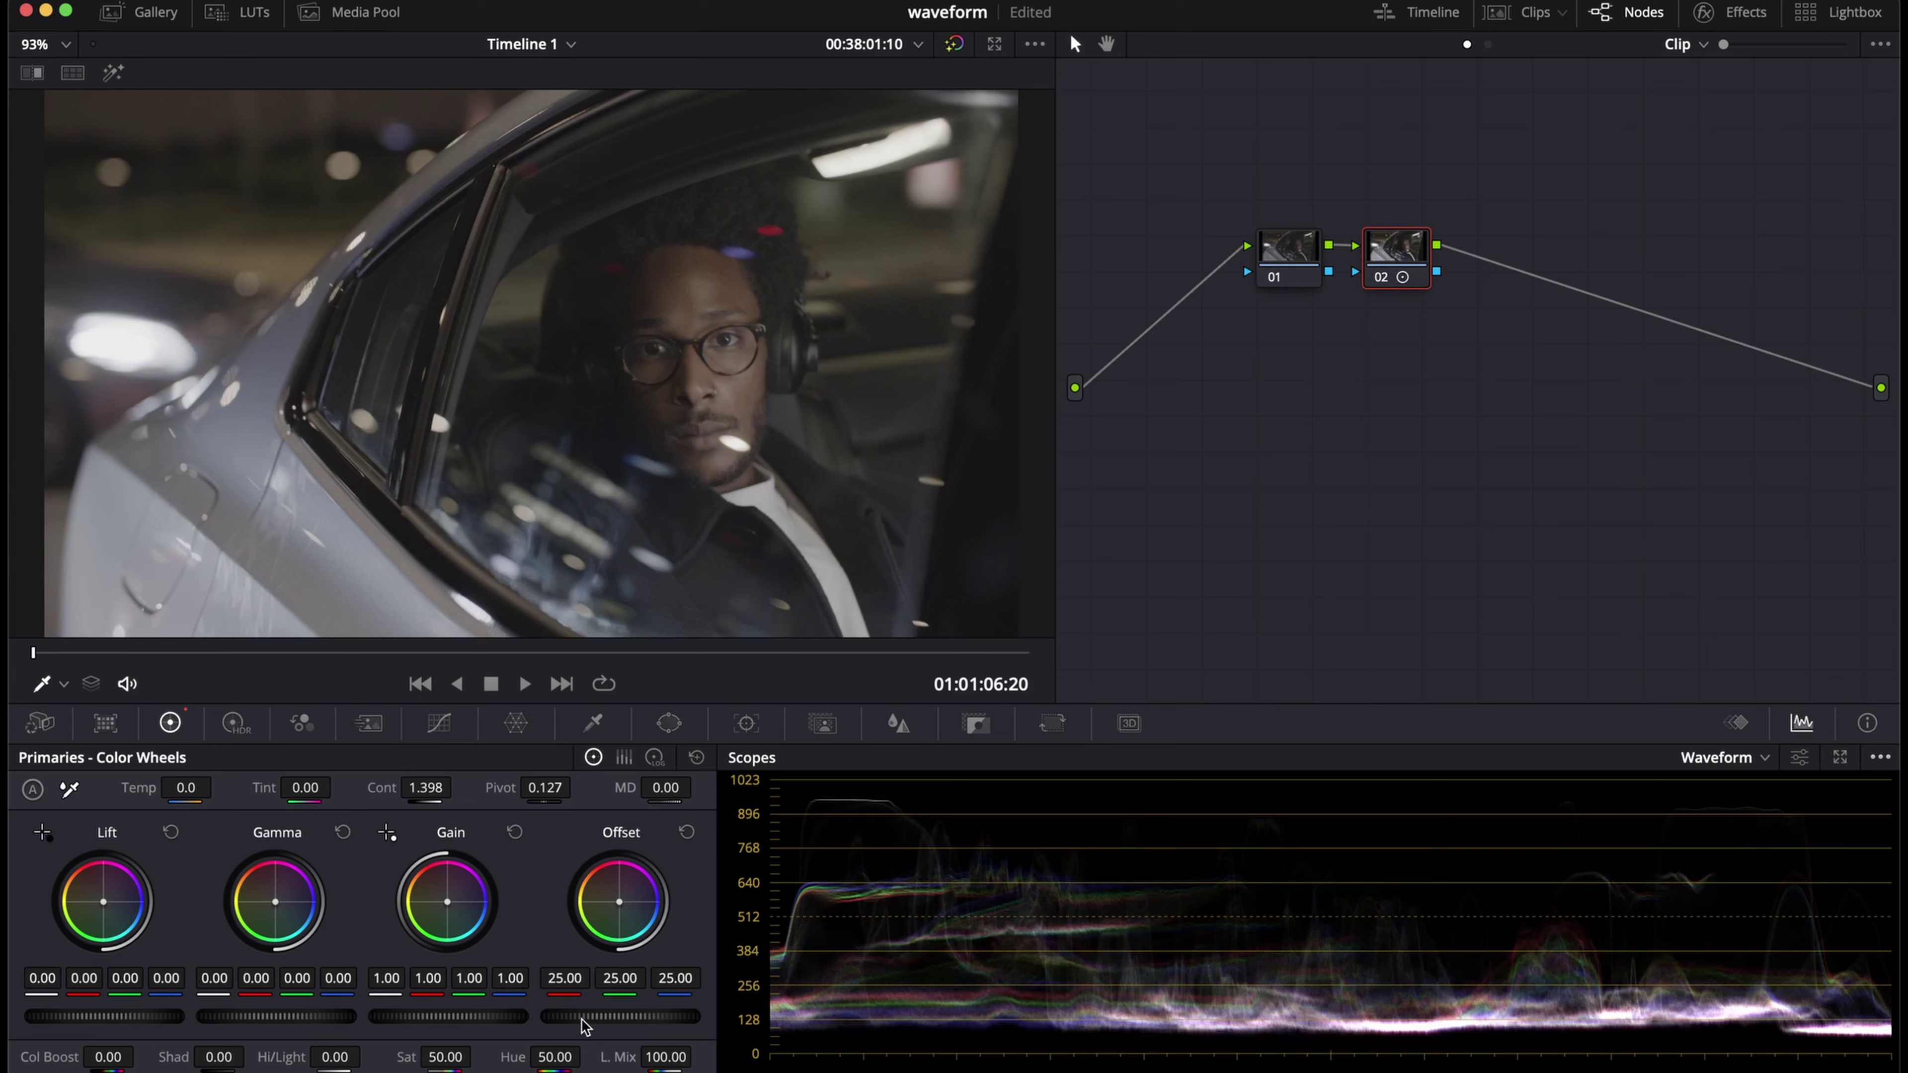
pyautogui.moveTo(600, 1017); pyautogui.dragTo(658, 1019)
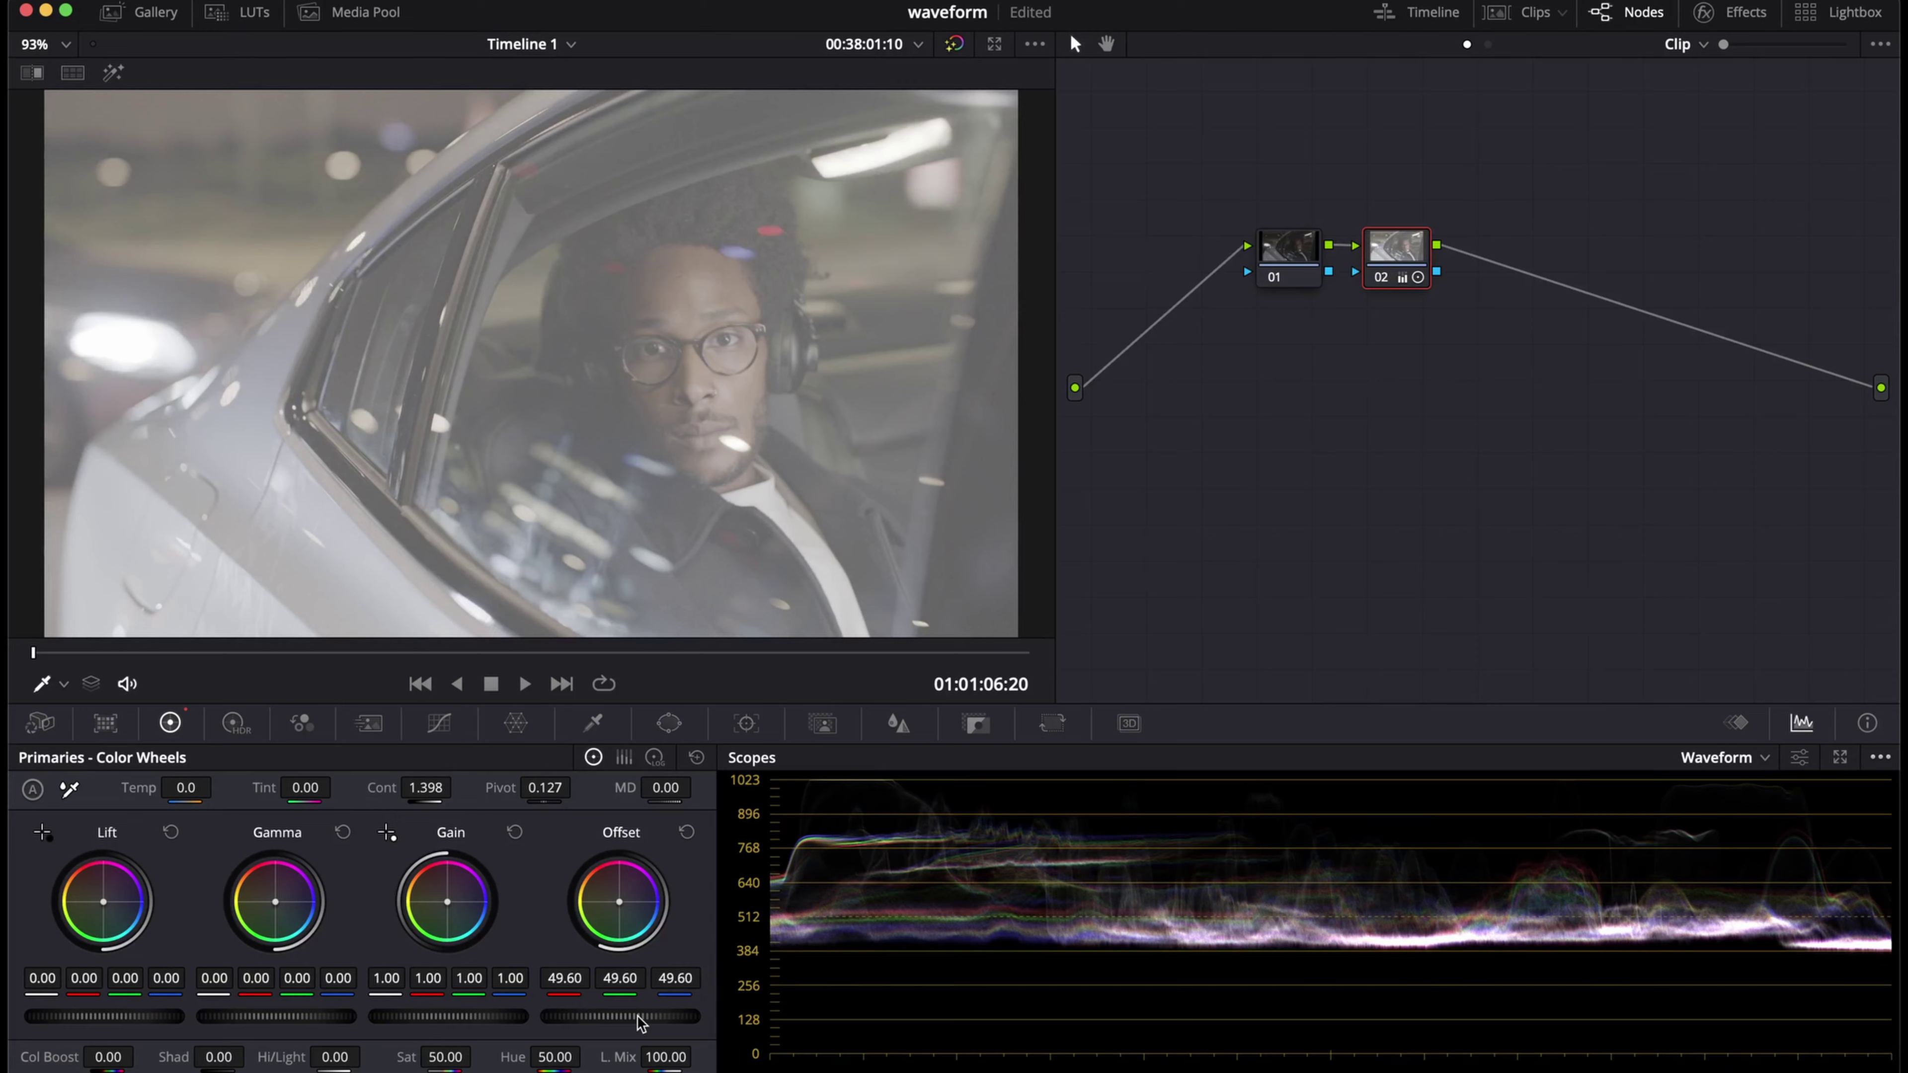
pyautogui.doubleClick(639, 1019)
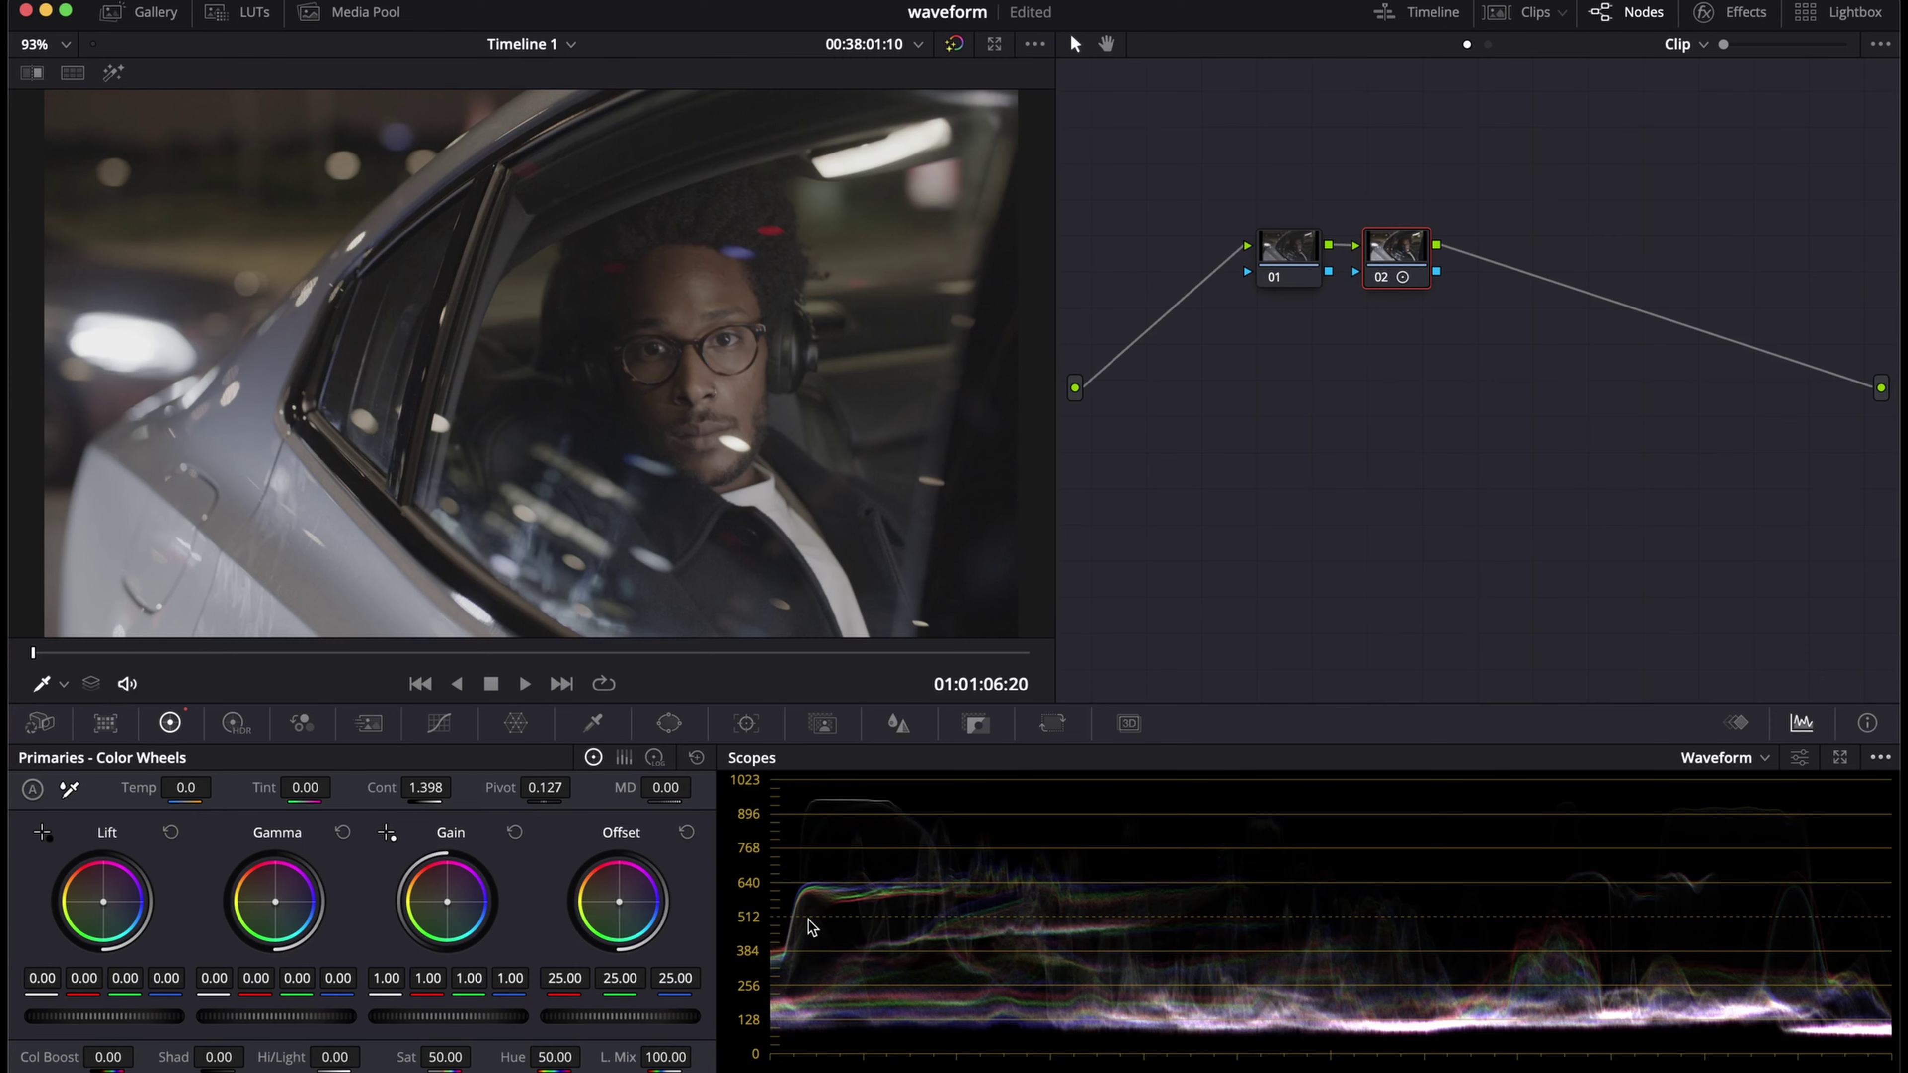
# - Save the 'waveform' project with Cmd+S
pyautogui.press('super+s')
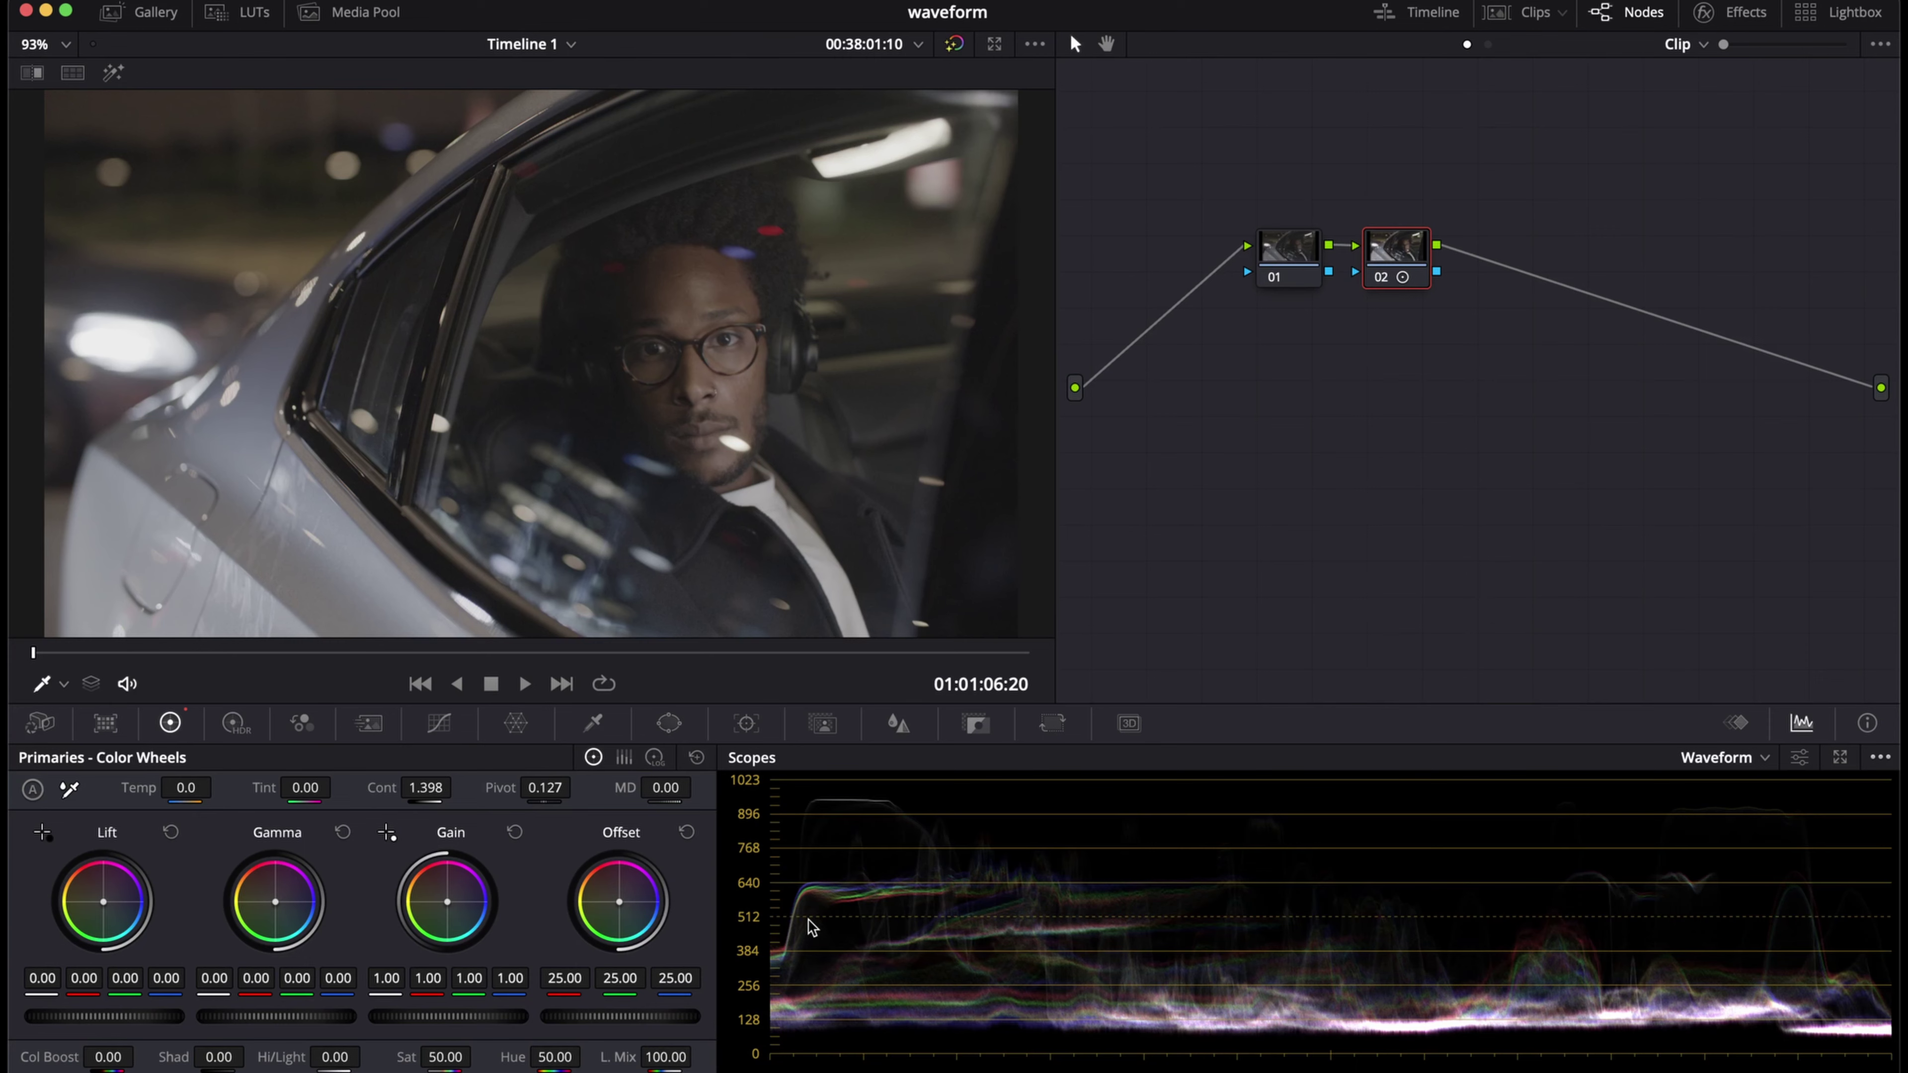